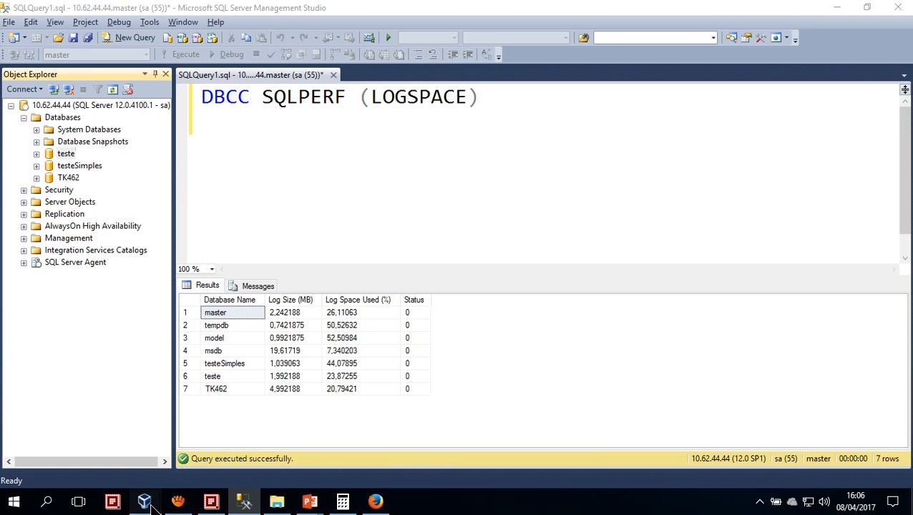
Switch to the WIN2008-SQL2014 virtual machine in VirtualBox and move its Command Prompt window clear of the desktop icons
mouse_move(145, 501)
click(200, 462)
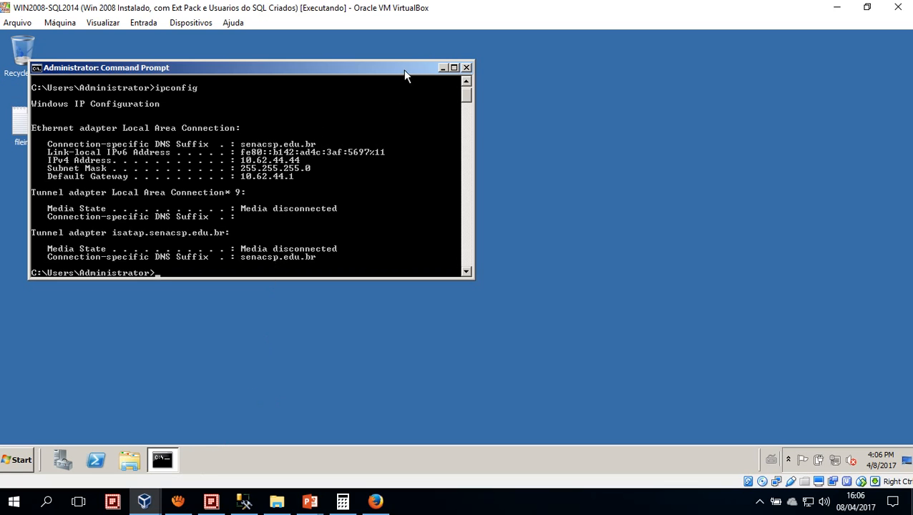
drag(404, 75, 529, 73)
Eject the SQL2014_x64_ENU disc from CD drive D: in the virtual machine's file explorer
click(130, 459)
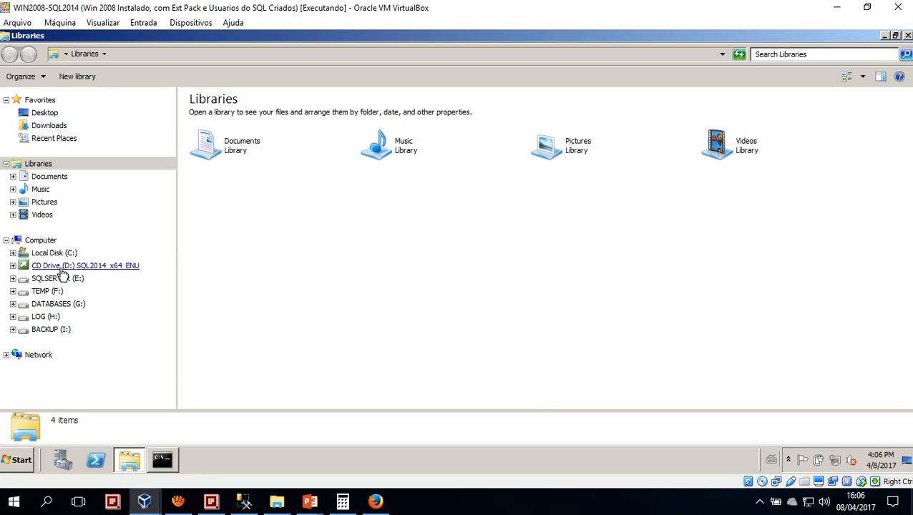
click(60, 255)
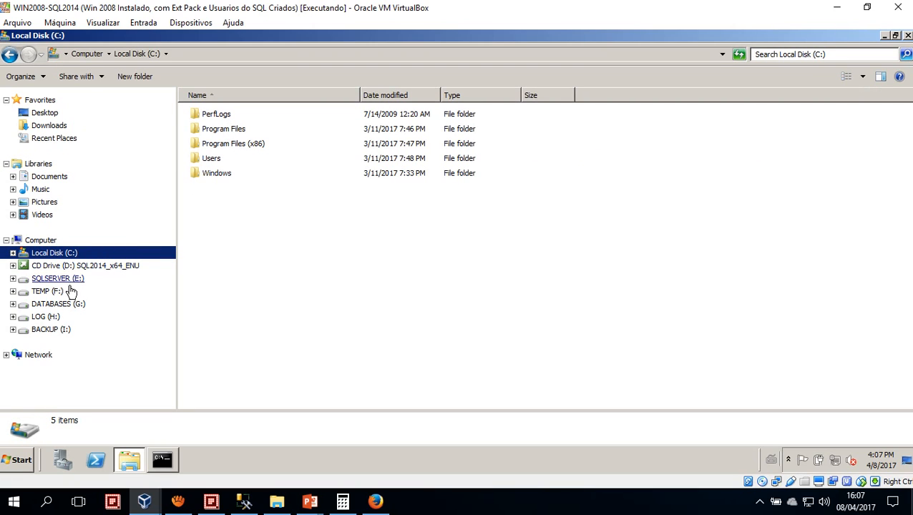
click(60, 263)
right_click(107, 266)
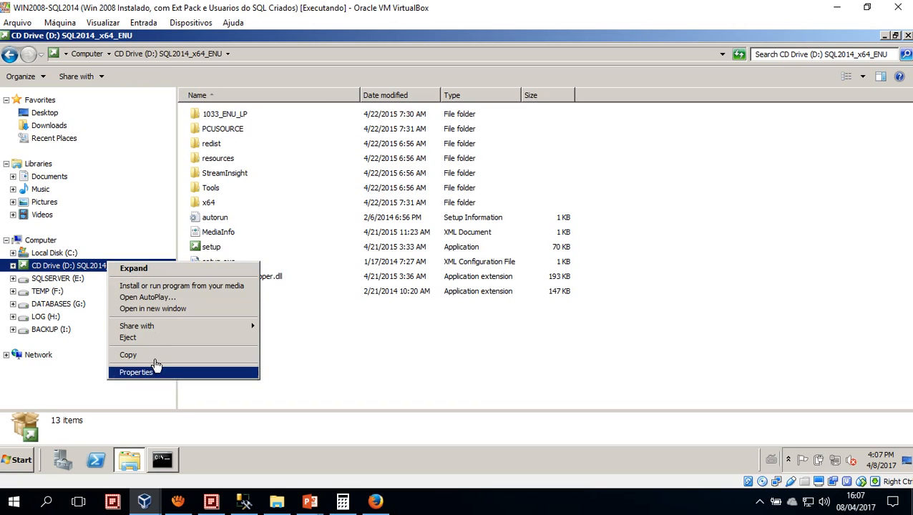
click(128, 338)
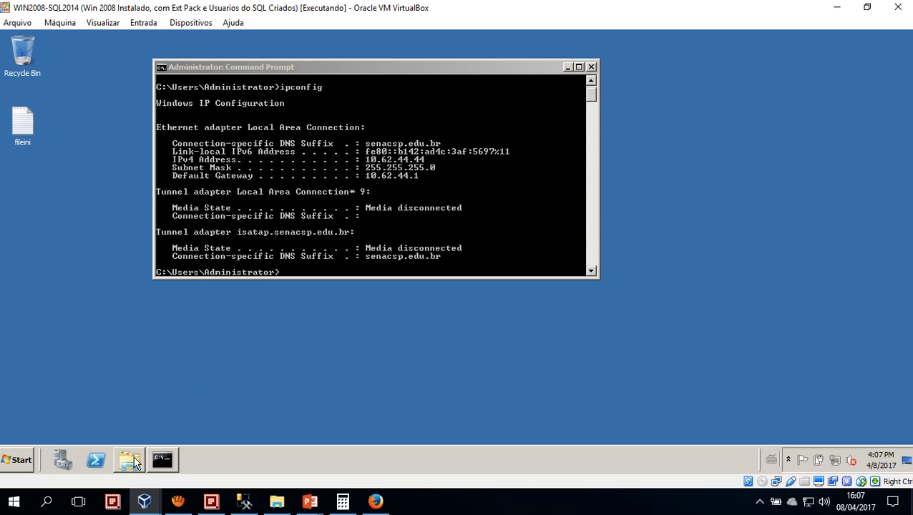
mouse_move(243, 505)
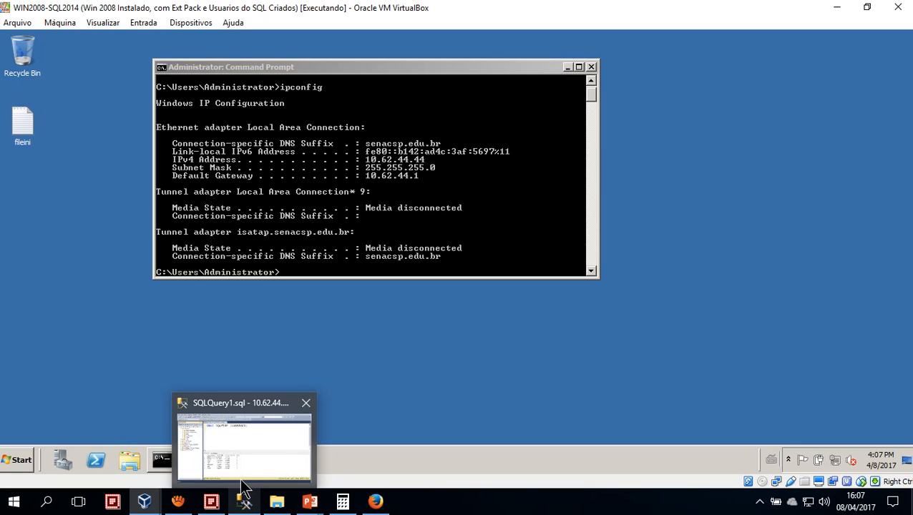
mouse_move(243, 488)
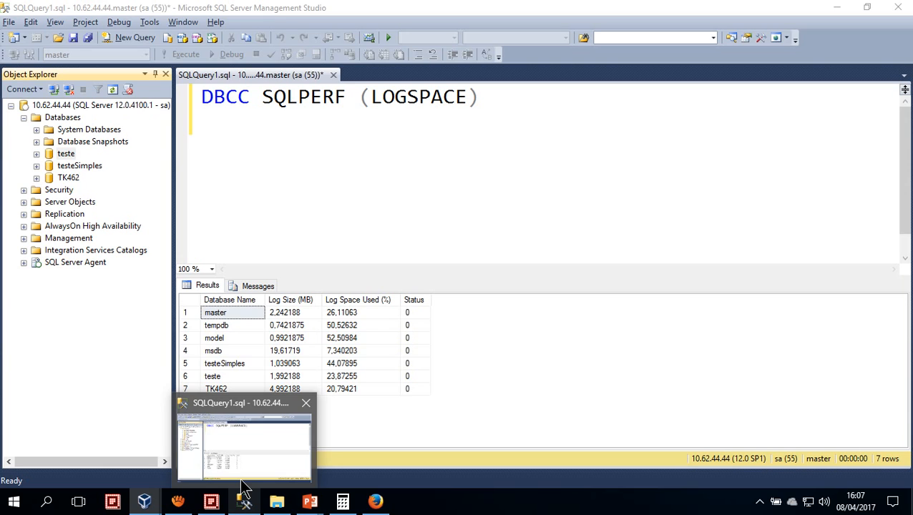
click(243, 494)
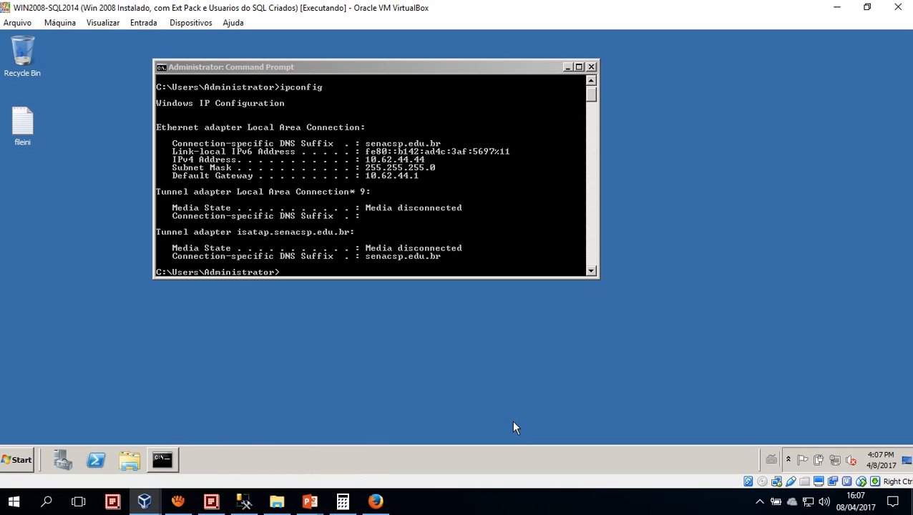
Paste the copied Adventure Works 2014 database archive into the 32 GB drive (F:) in the host's File Explorer and dismiss the error dialog
click(276, 501)
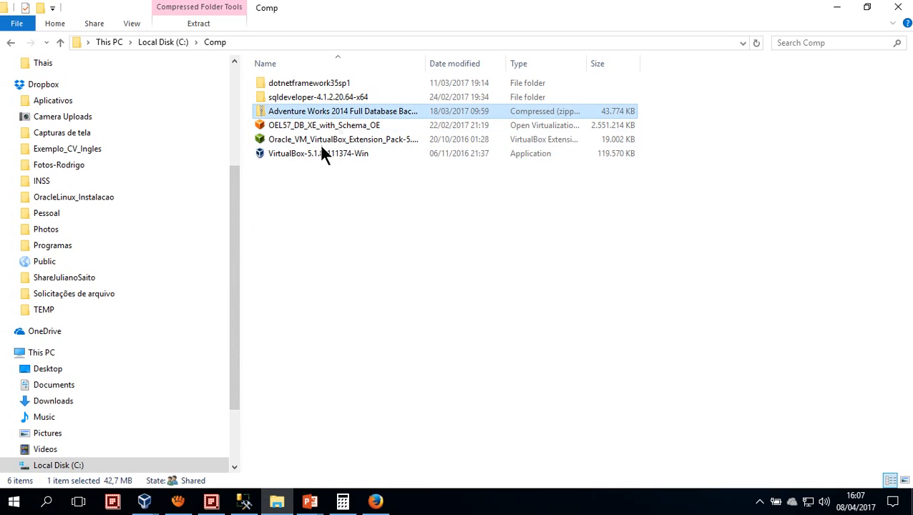
scroll(179, 365, down, 2)
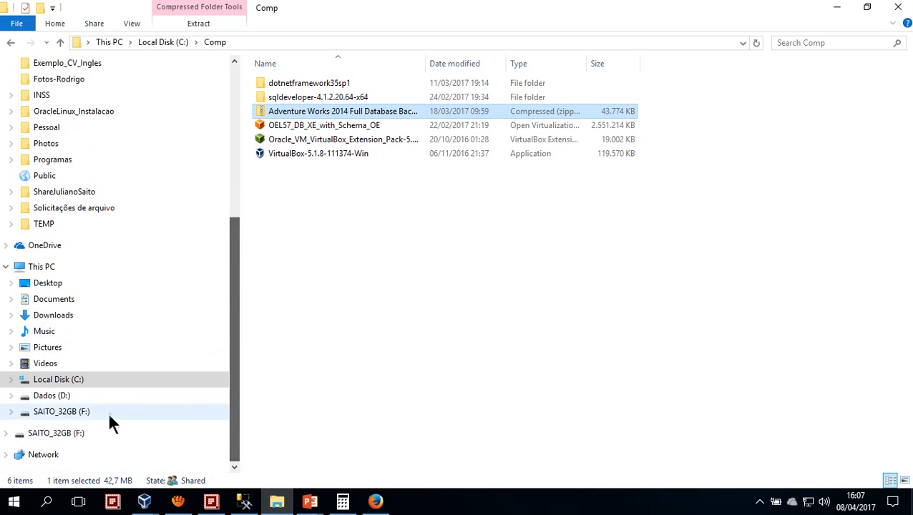
click(64, 414)
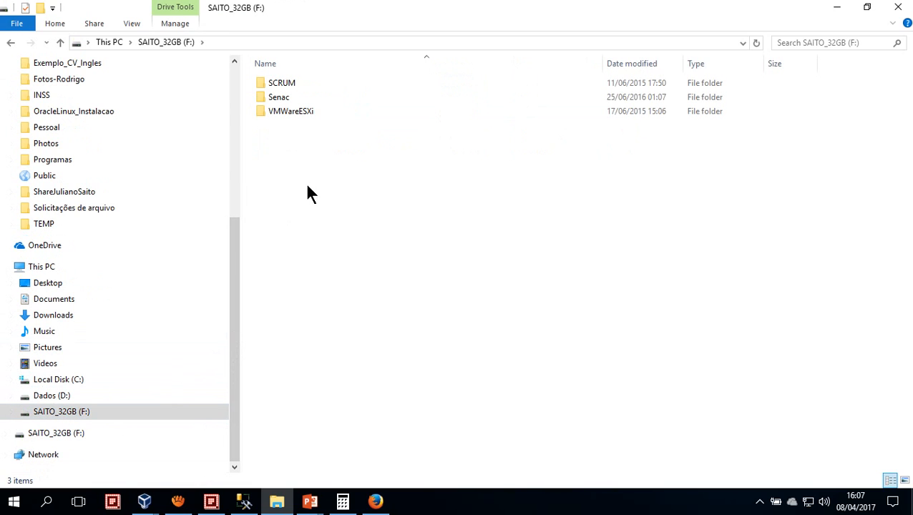
key(ctrl+v)
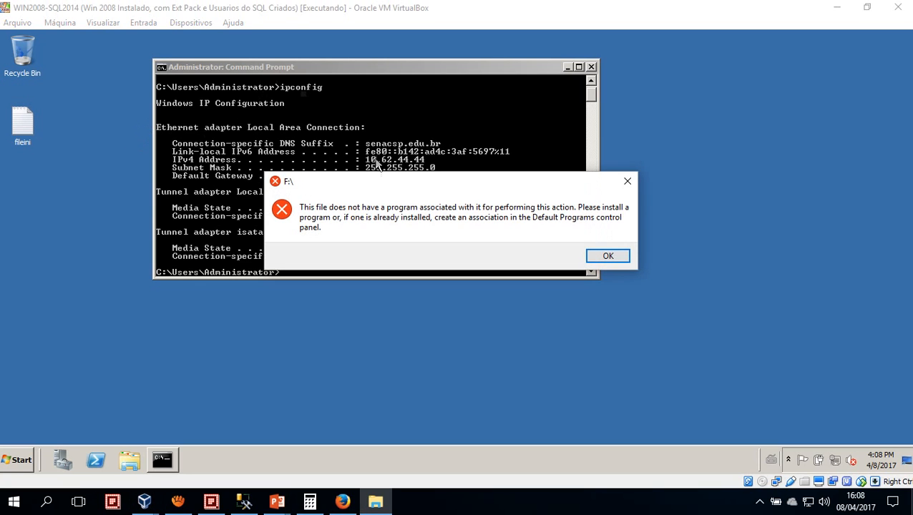
click(608, 256)
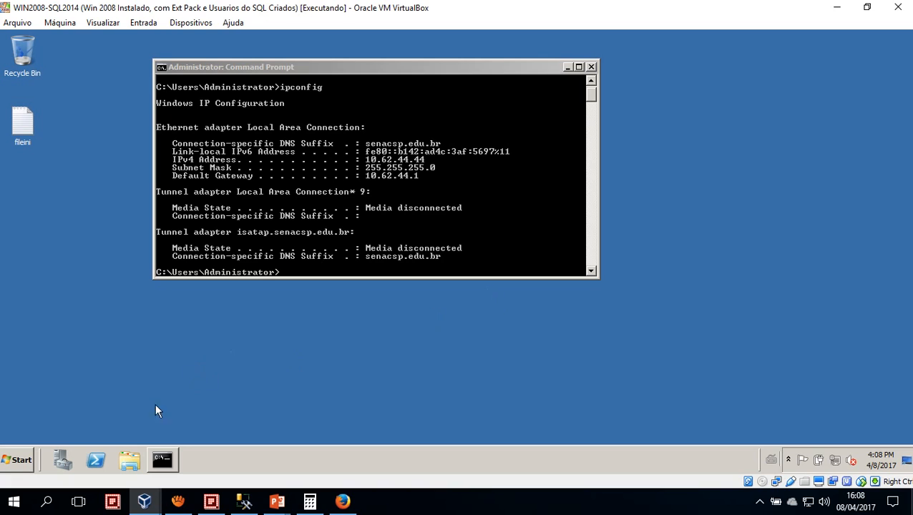
Open the settings of the WIN2008-SQL2014 machine in VirtualBox Manager and review its network adapter configuration
click(131, 462)
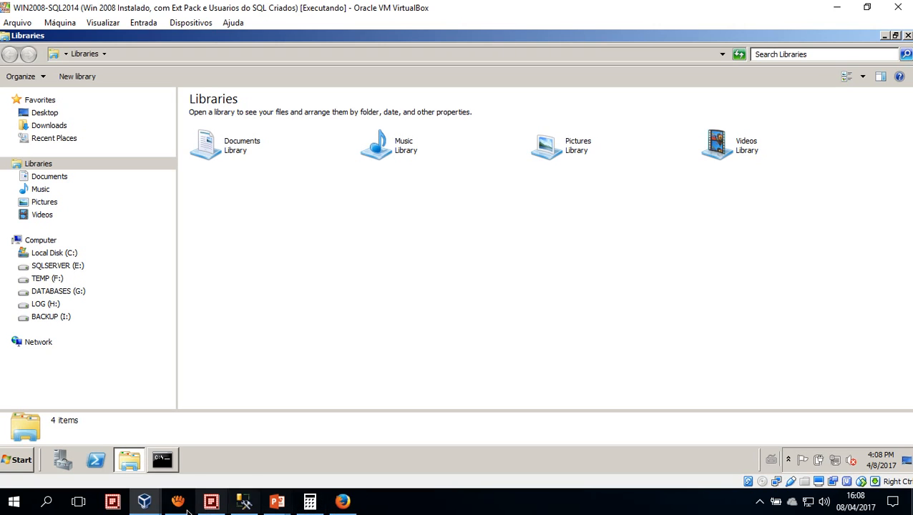
mouse_move(148, 504)
click(123, 457)
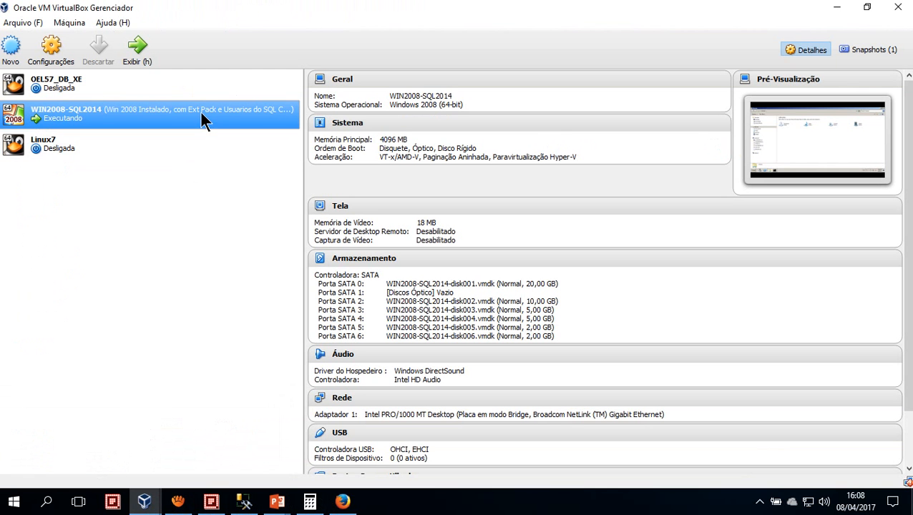
click(51, 58)
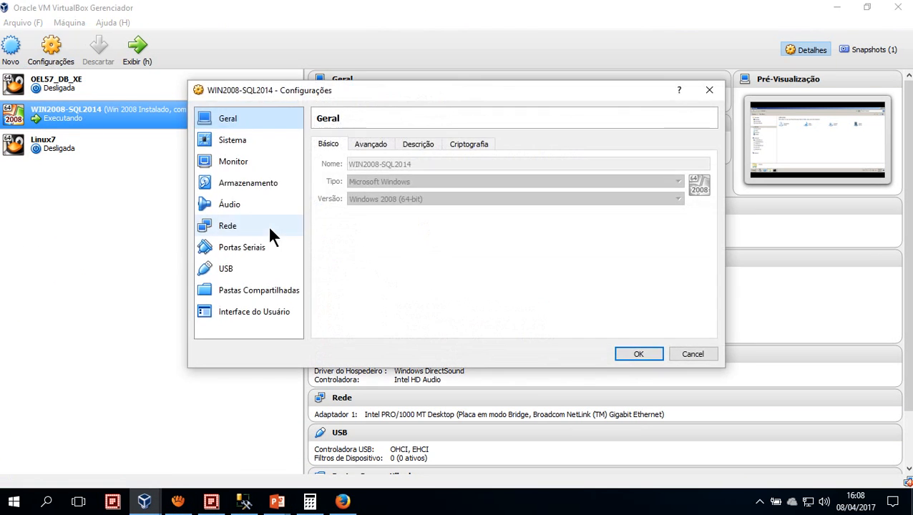
click(239, 229)
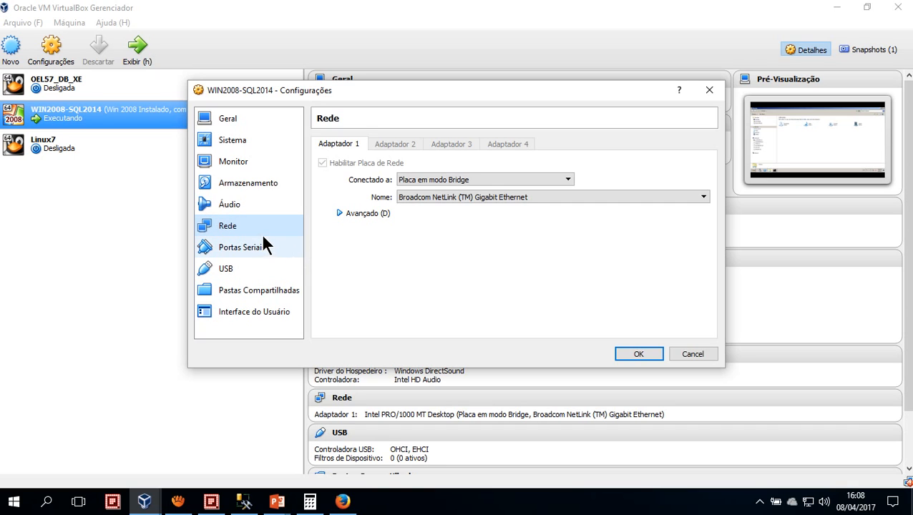
click(250, 246)
click(247, 232)
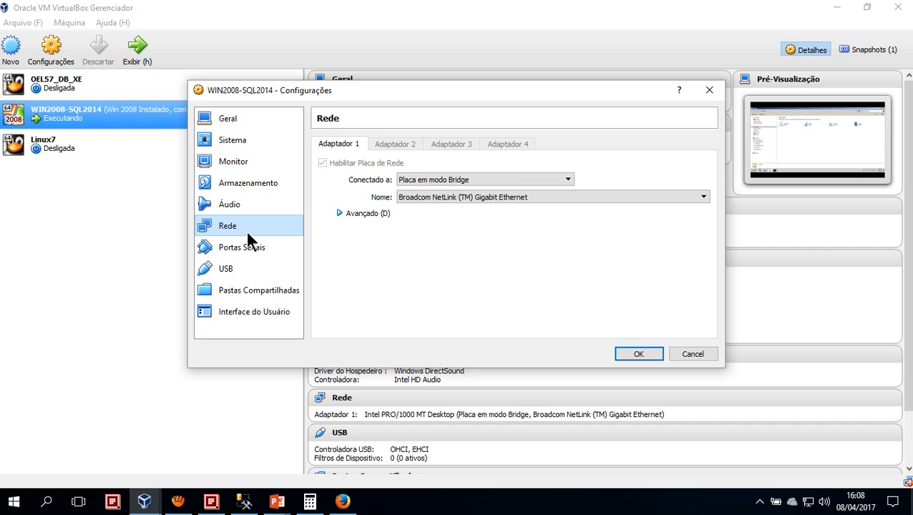
Add a shared folder to the WIN2008-SQL2014 machine with C:\Comp on the host as its path
click(256, 289)
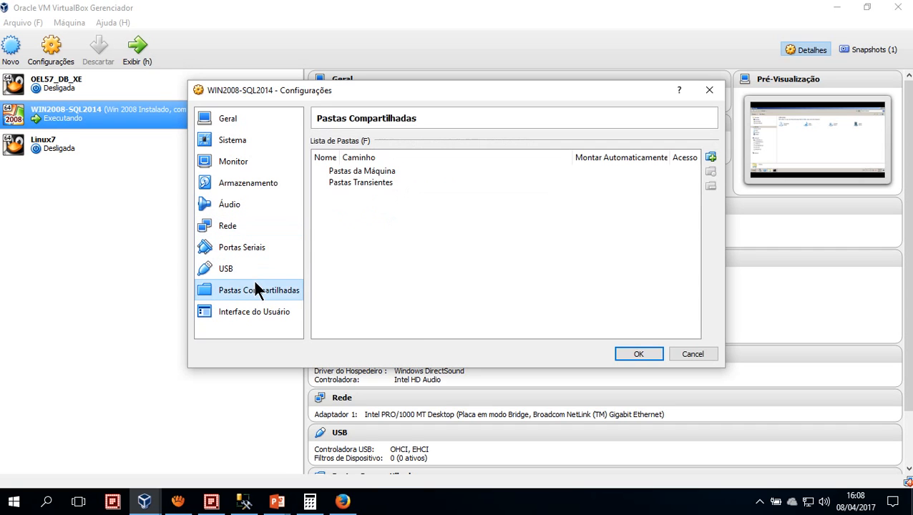
click(711, 157)
click(550, 179)
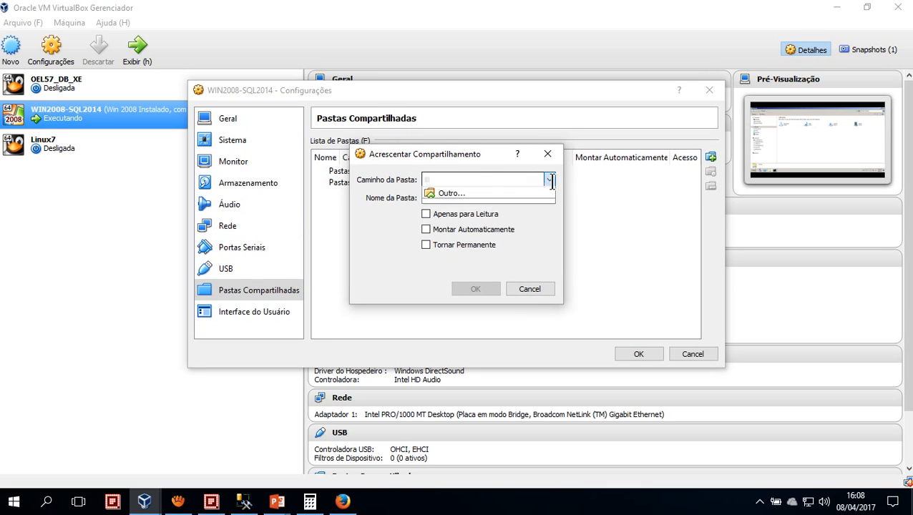
click(483, 202)
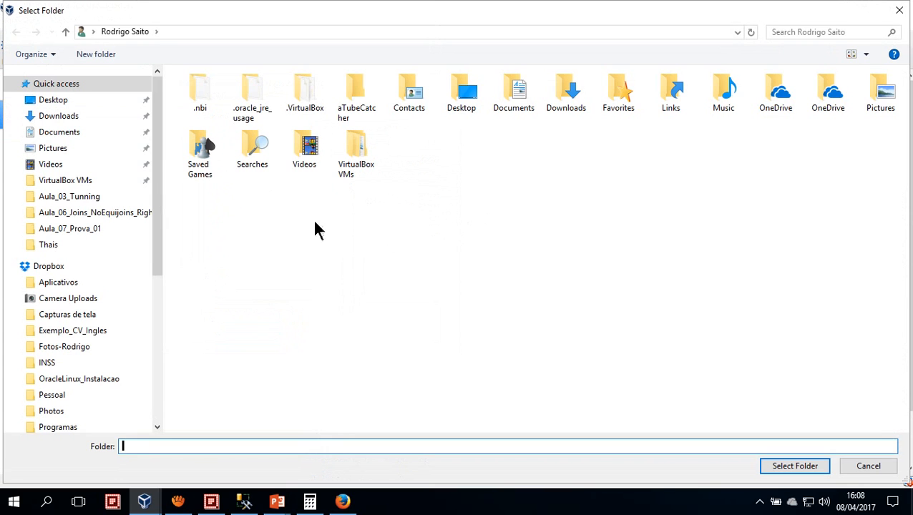
drag(159, 219, 126, 366)
click(57, 393)
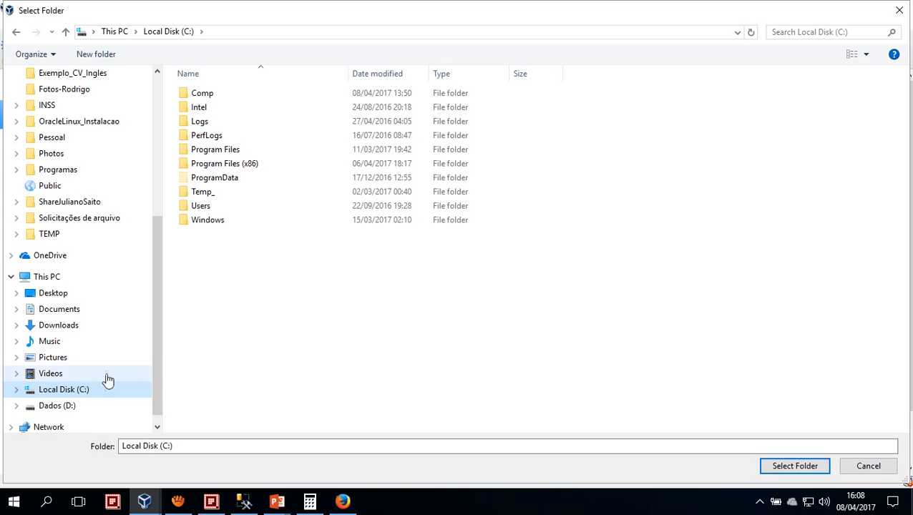
drag(161, 357, 156, 385)
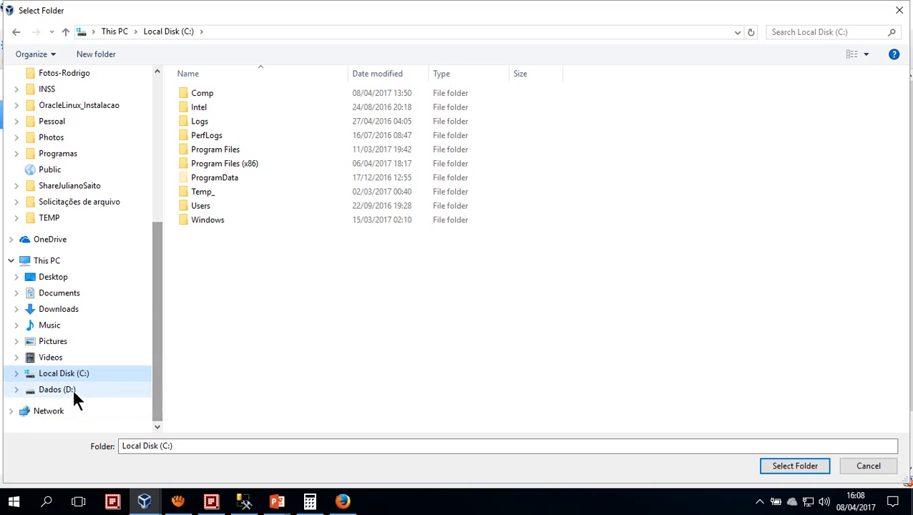
click(16, 374)
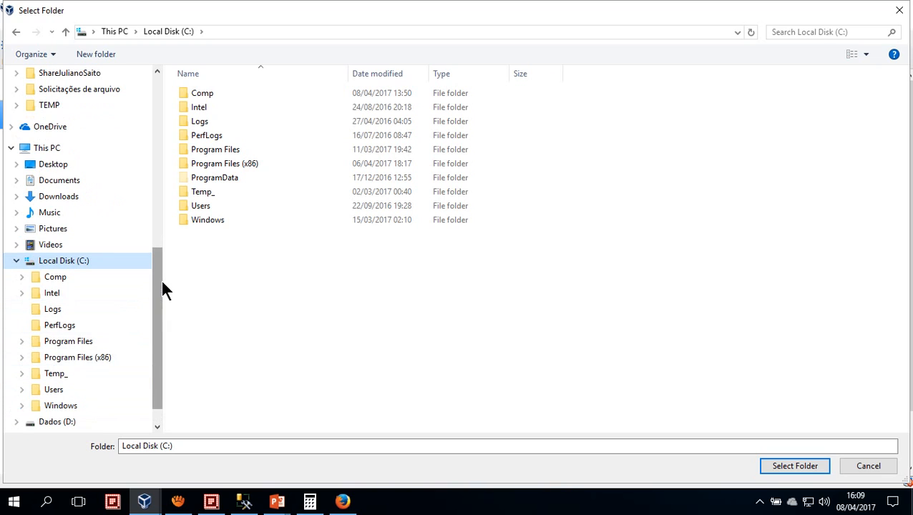
click(48, 278)
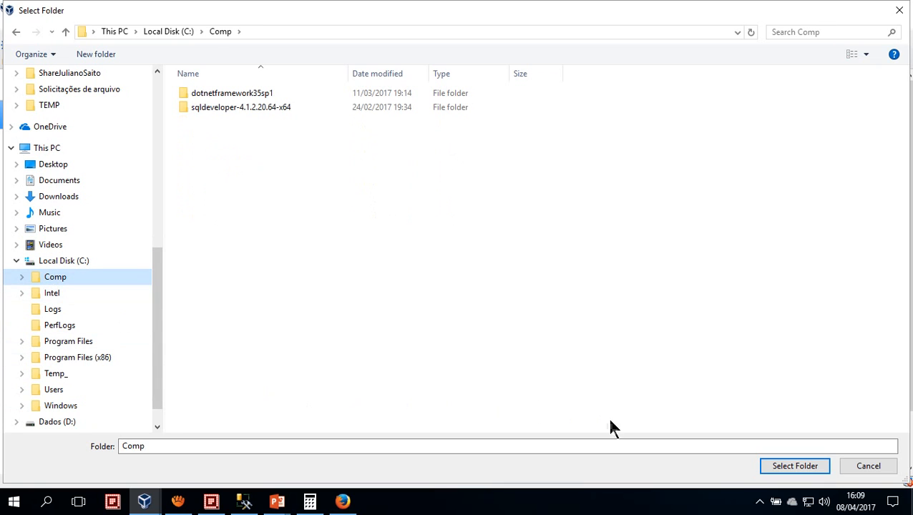
click(791, 466)
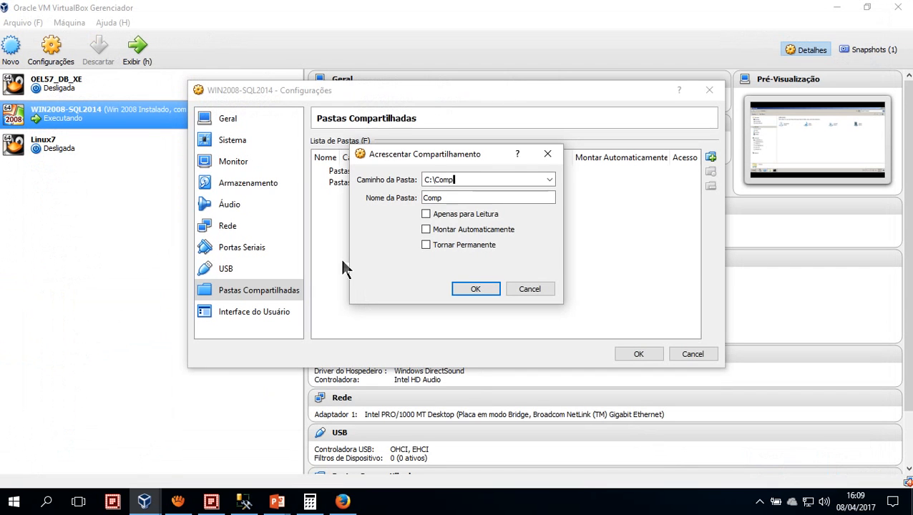
Make the Comp share read-only and automatically mounted, and apply the virtual machine's settings
click(440, 213)
click(448, 230)
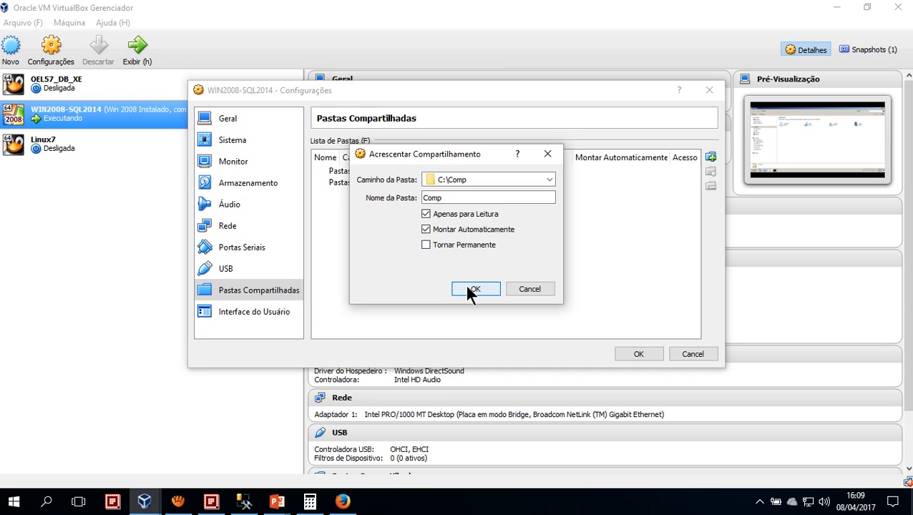
click(467, 289)
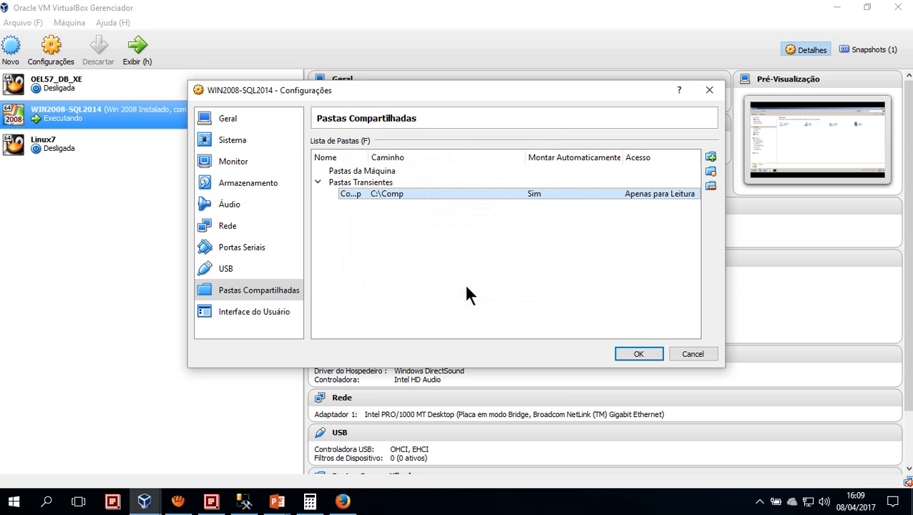
click(635, 354)
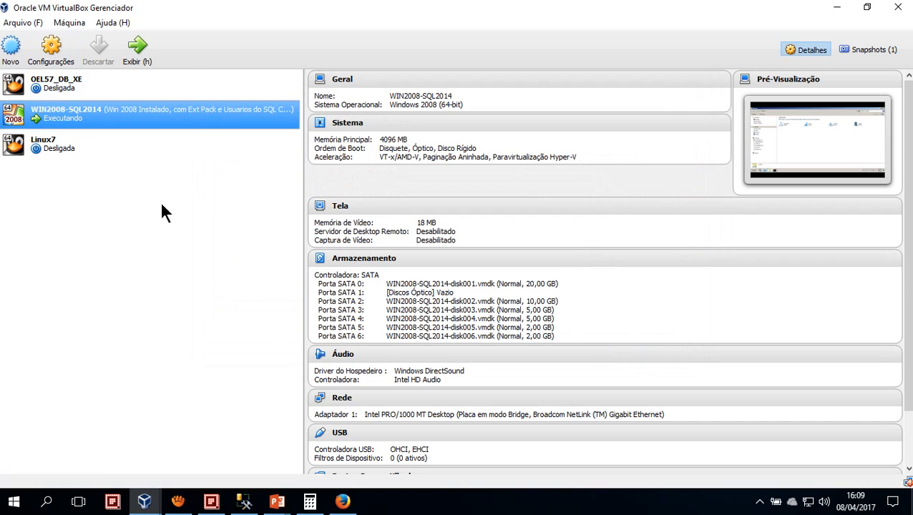
Switch to SQL Server Management Studio and exit it without saving SQLQuery1.sql
click(247, 505)
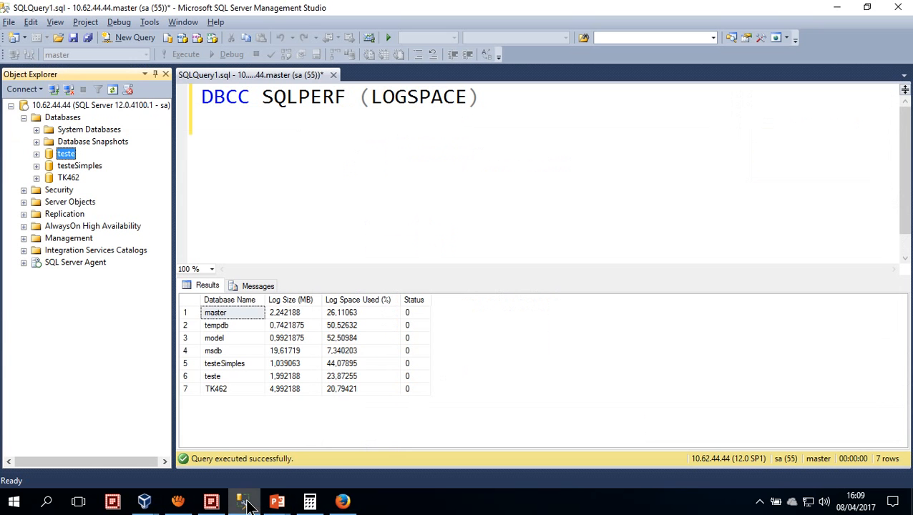
click(9, 22)
click(37, 281)
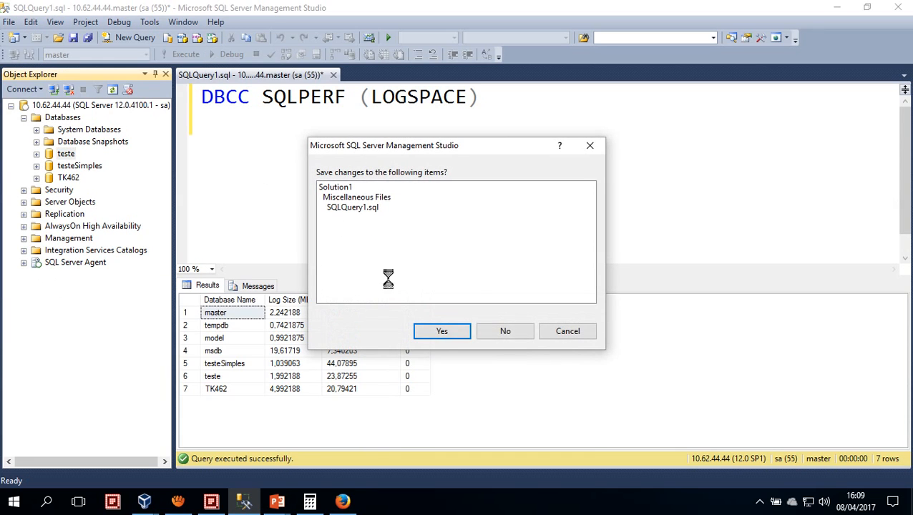
click(508, 329)
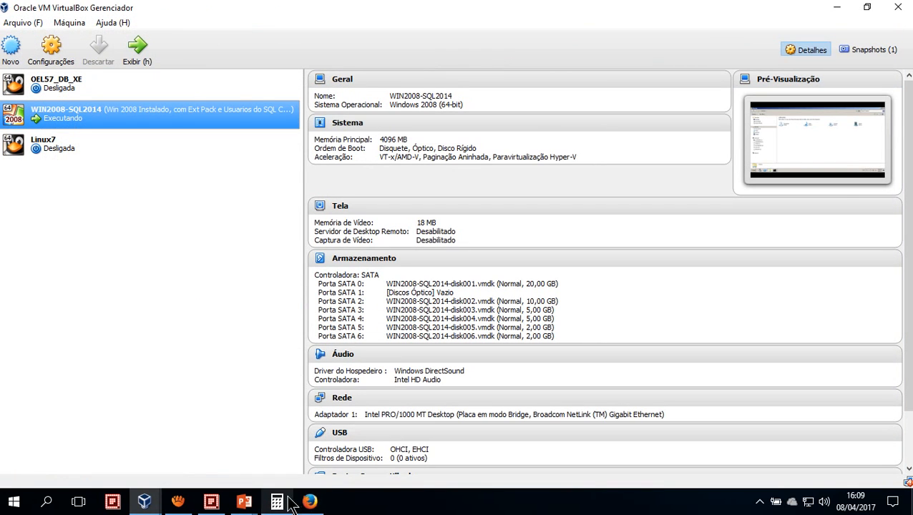
click(183, 508)
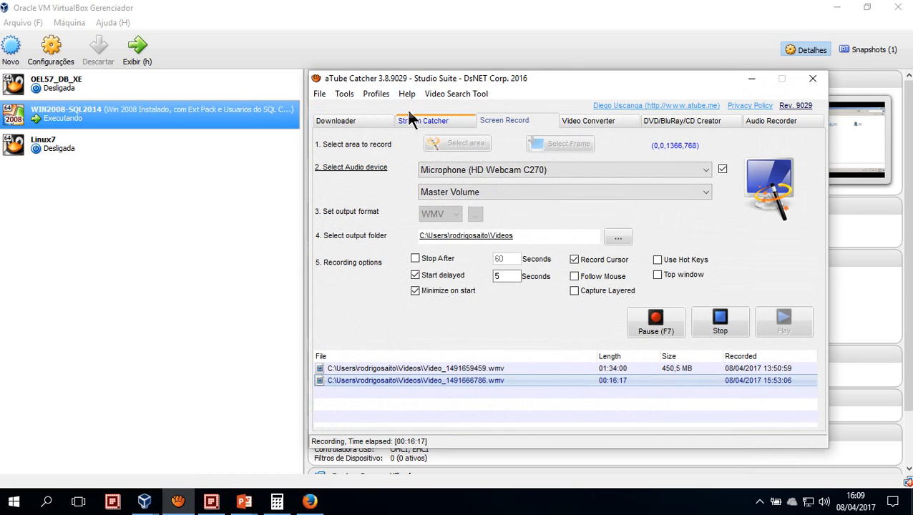
click(752, 79)
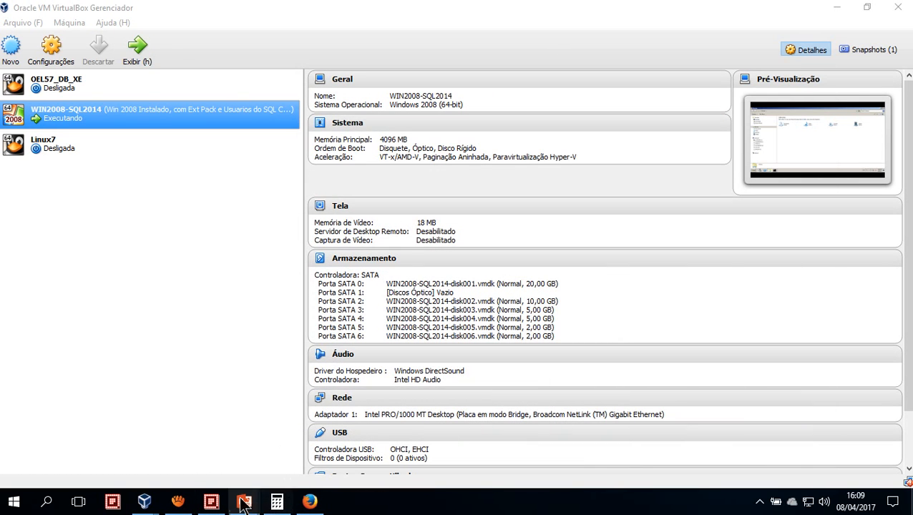
click(23, 22)
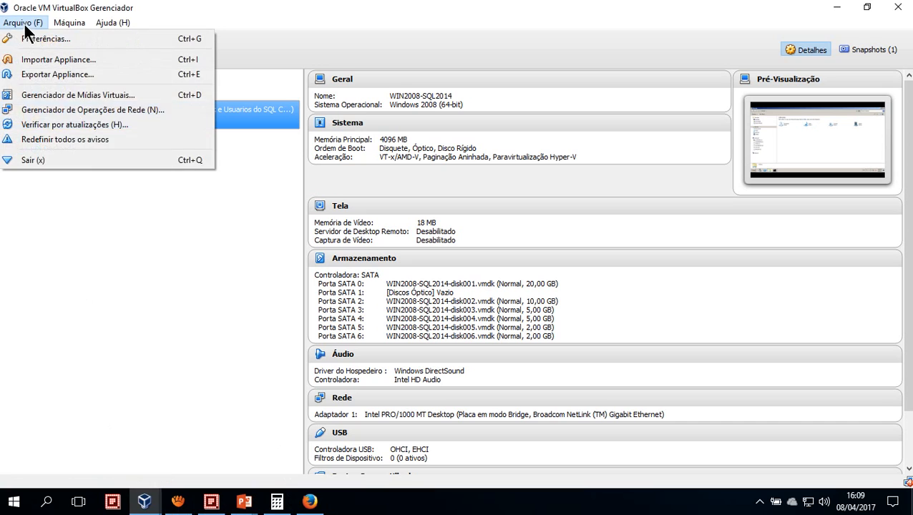
Bring up the running WIN2008-SQL2014 machine and close its Explorer and Command Prompt windows
click(78, 218)
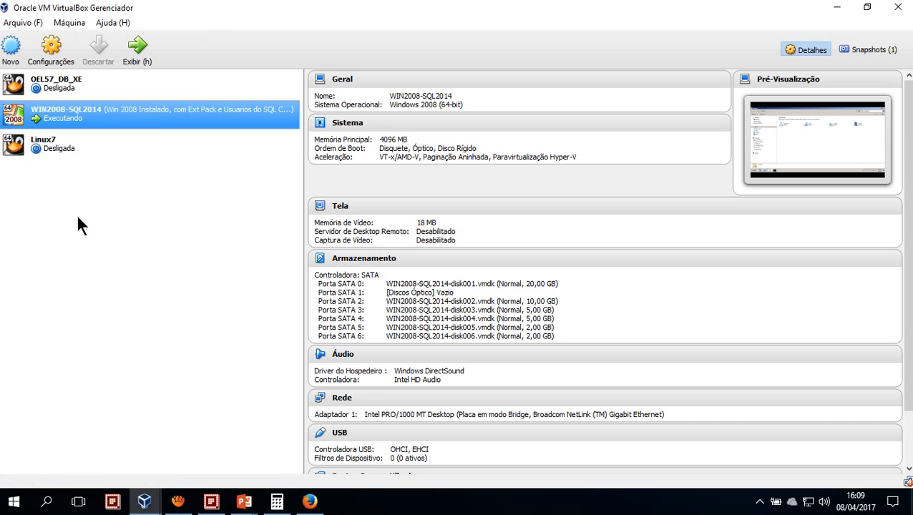
double_click(103, 117)
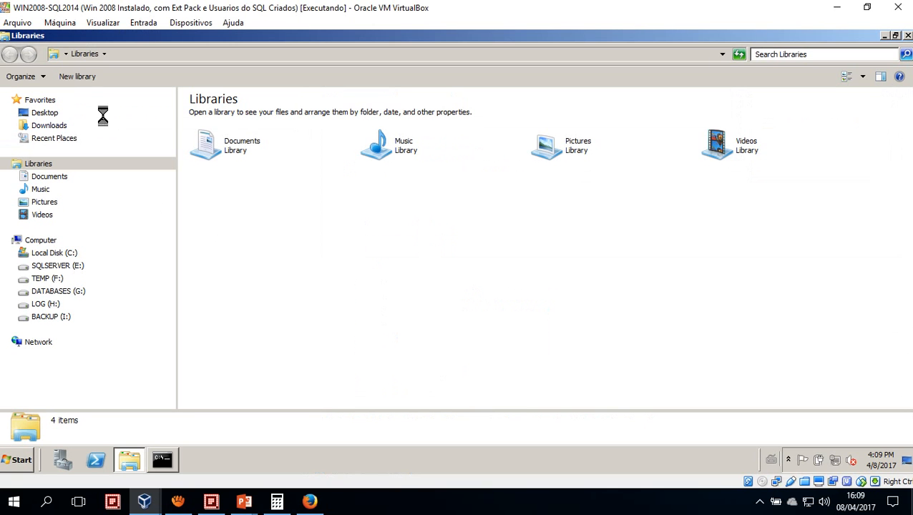
double_click(7, 41)
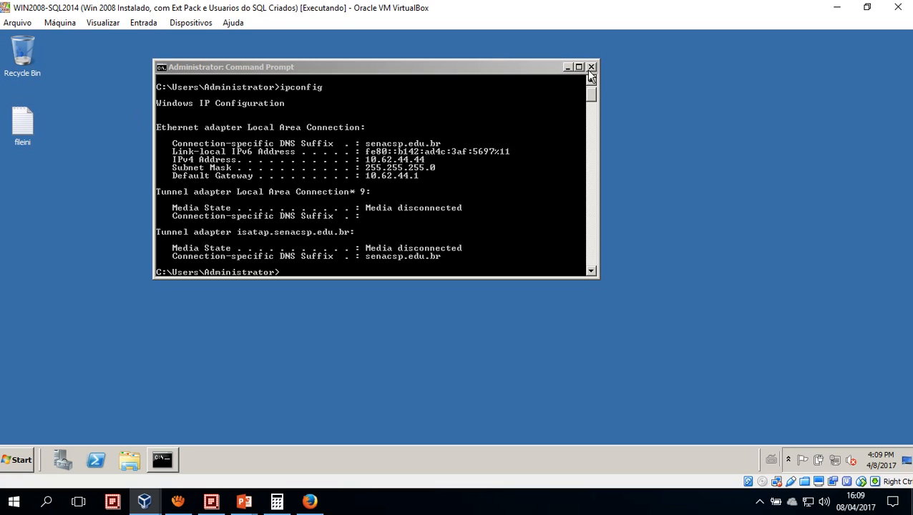
click(541, 143)
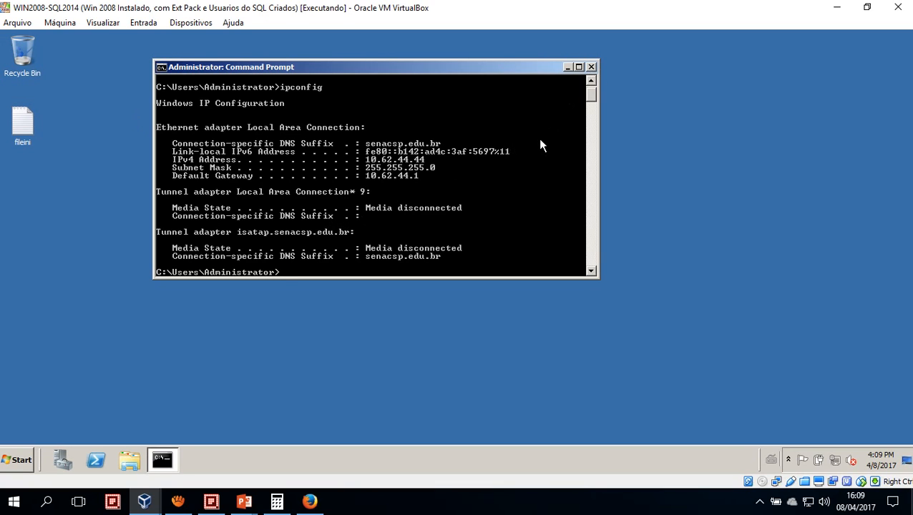
text(rexit)
key(Return)
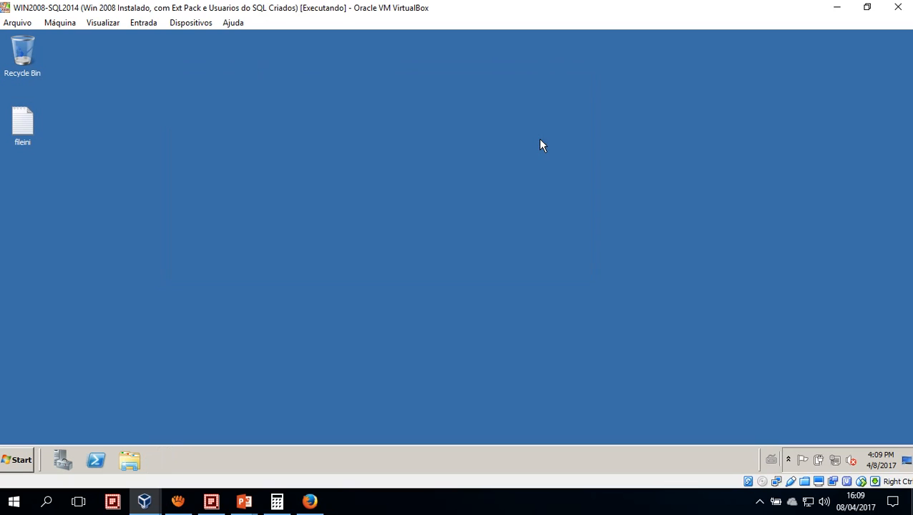
click(129, 460)
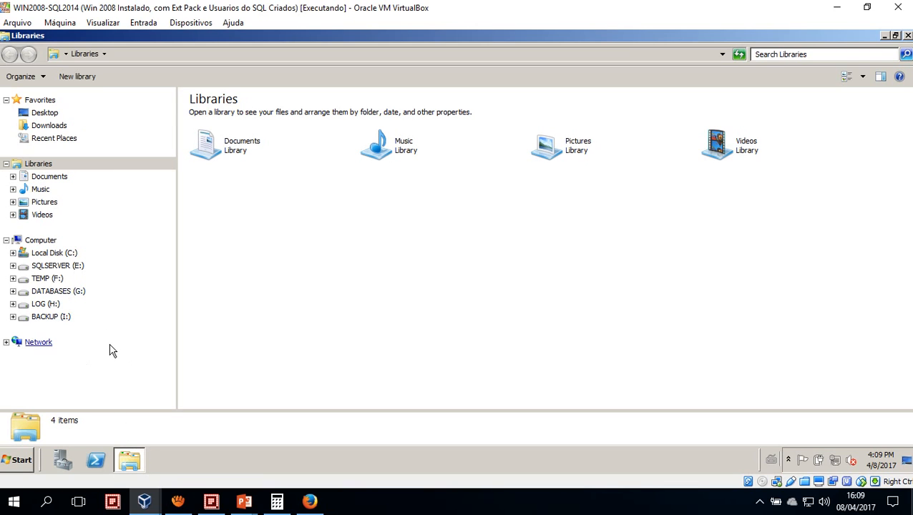
double_click(5, 44)
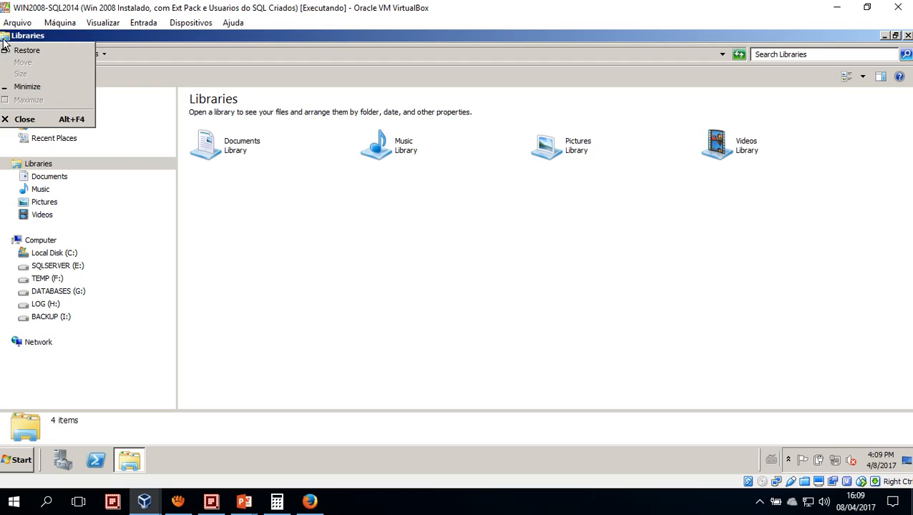
click(23, 459)
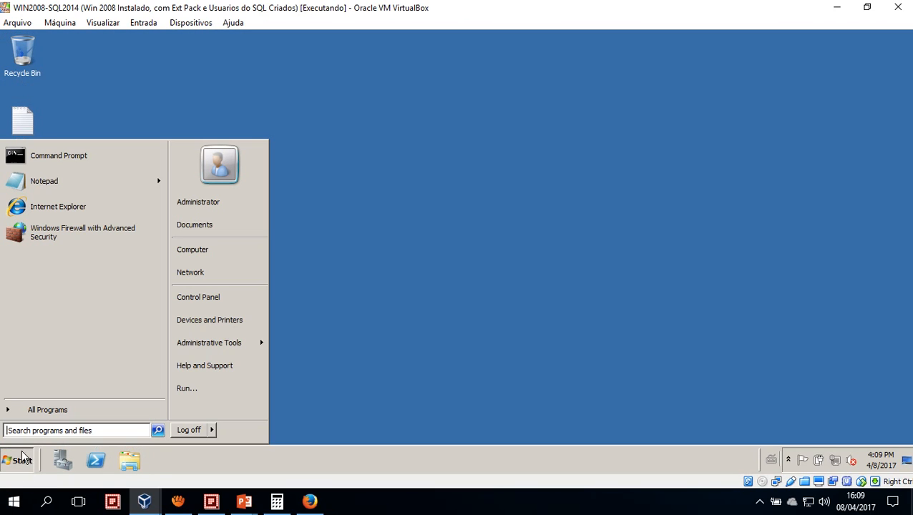
mouse_move(213, 431)
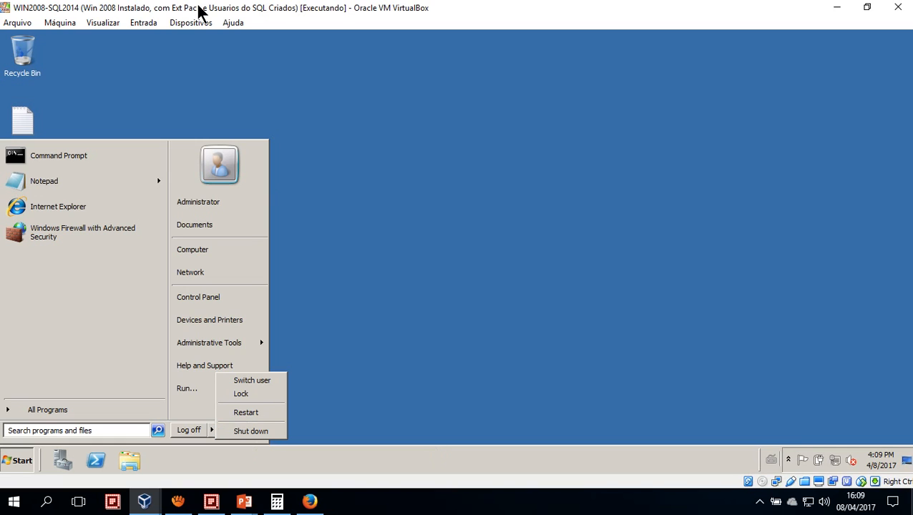
Return to VirtualBox Manager and review the WIN2008-SQL2014 machine's settings and details down to its shared folders
double_click(171, 8)
drag(275, 18, 544, 22)
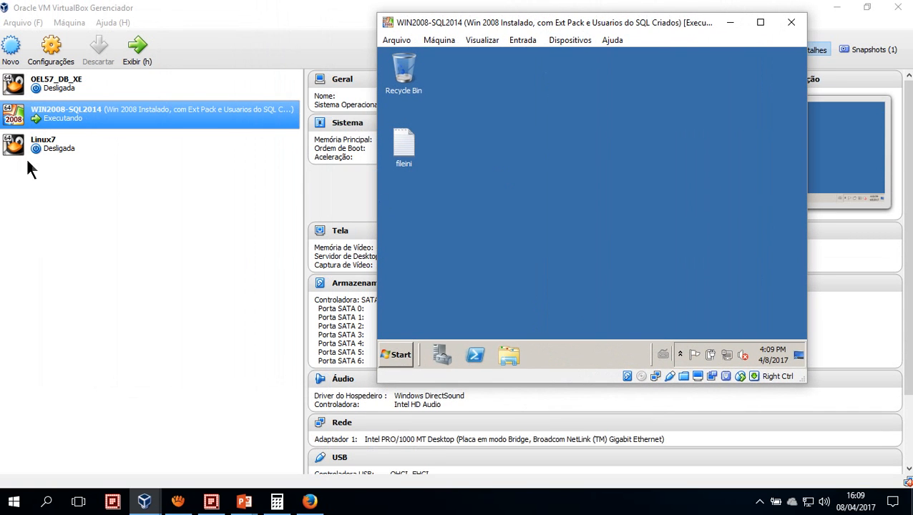
click(60, 120)
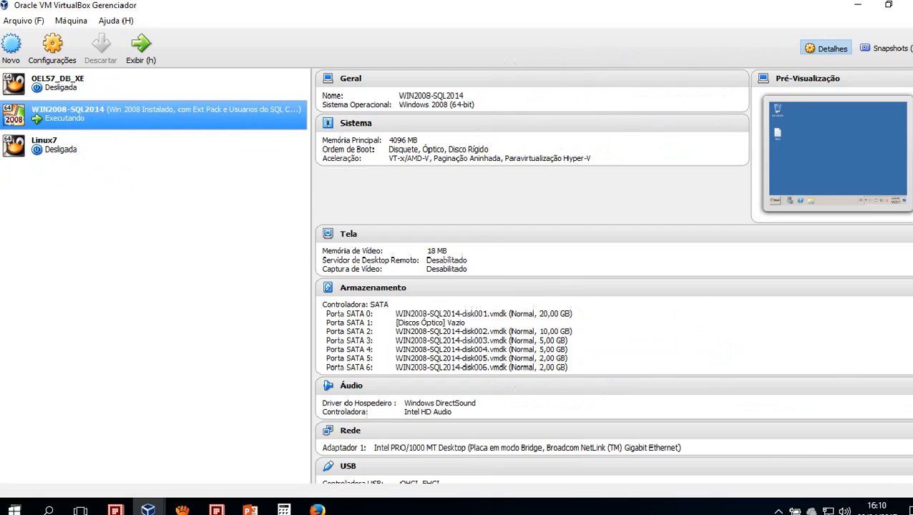
click(80, 10)
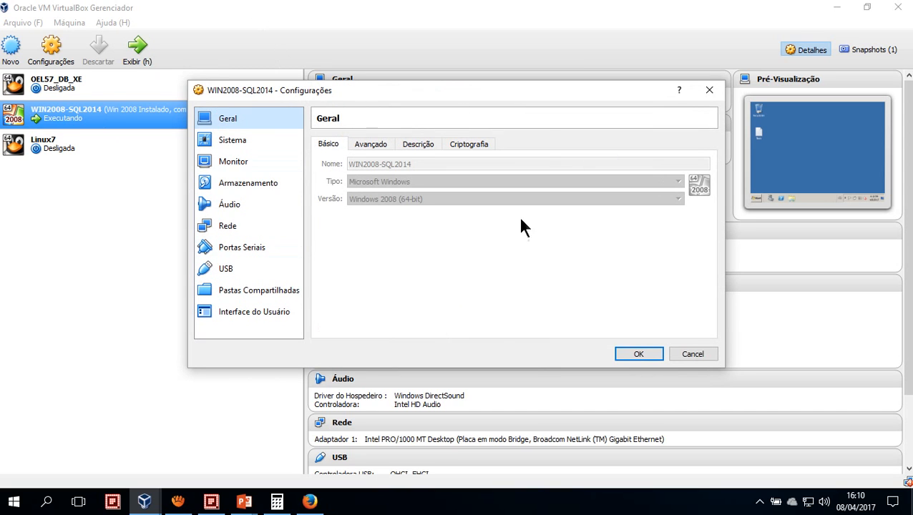
click(678, 354)
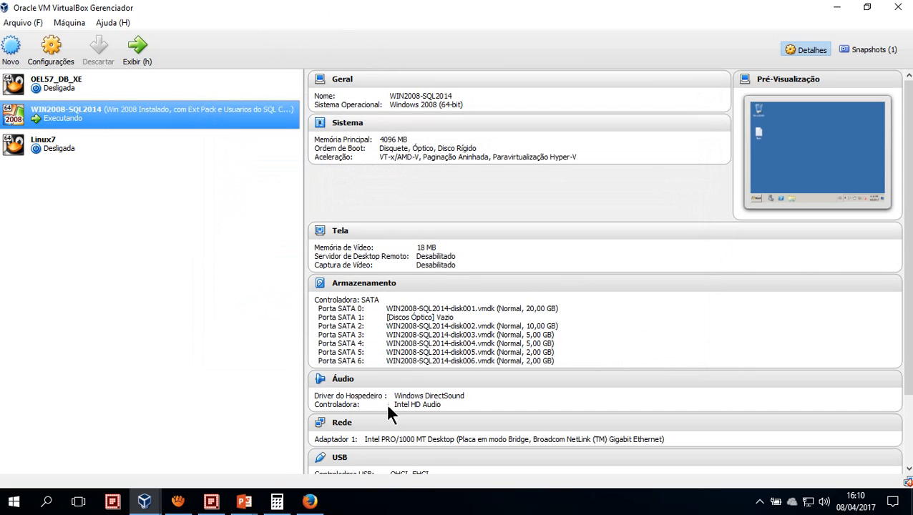
drag(906, 133, 903, 349)
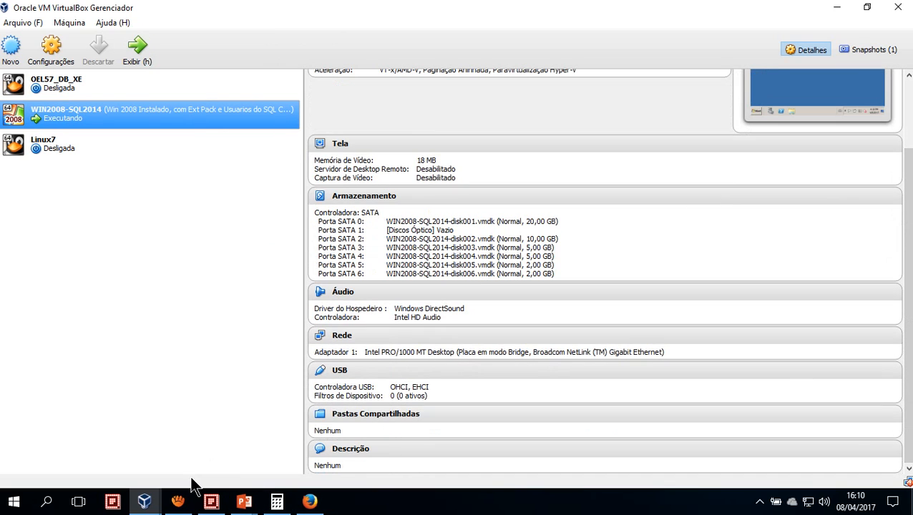
Show the WIN2008-SQL2014 machine's window maximized and open Windows Explorer inside it
double_click(82, 116)
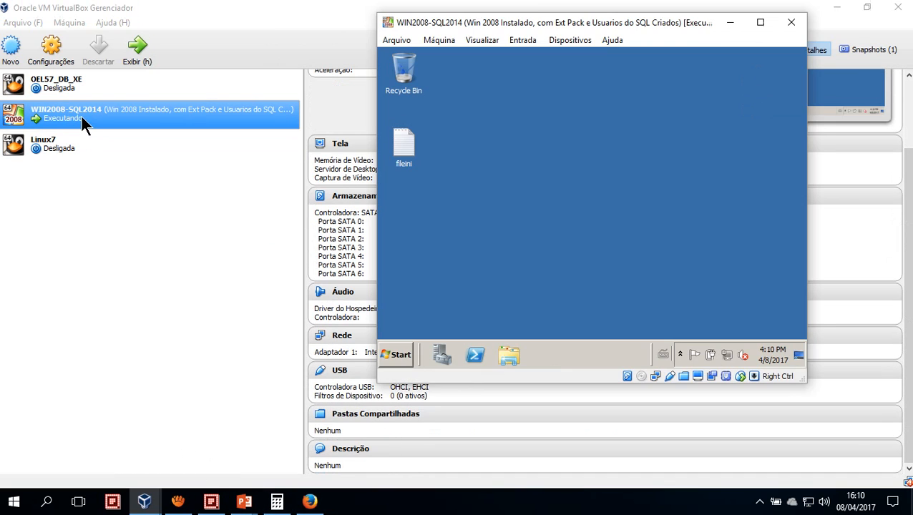
double_click(517, 17)
click(129, 460)
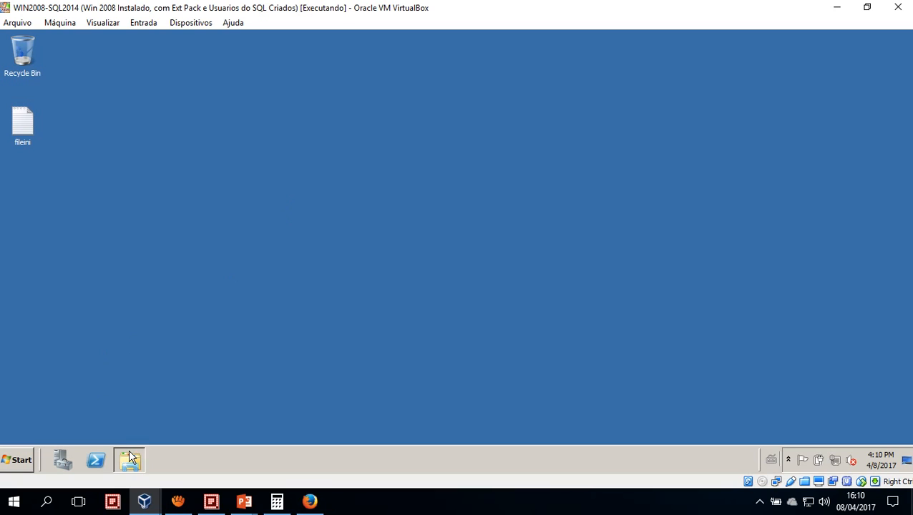
Browse to the TRANSF_NOTE share on the network computer \\bfnote and copy AdventureWorks2014.bak
click(184, 59)
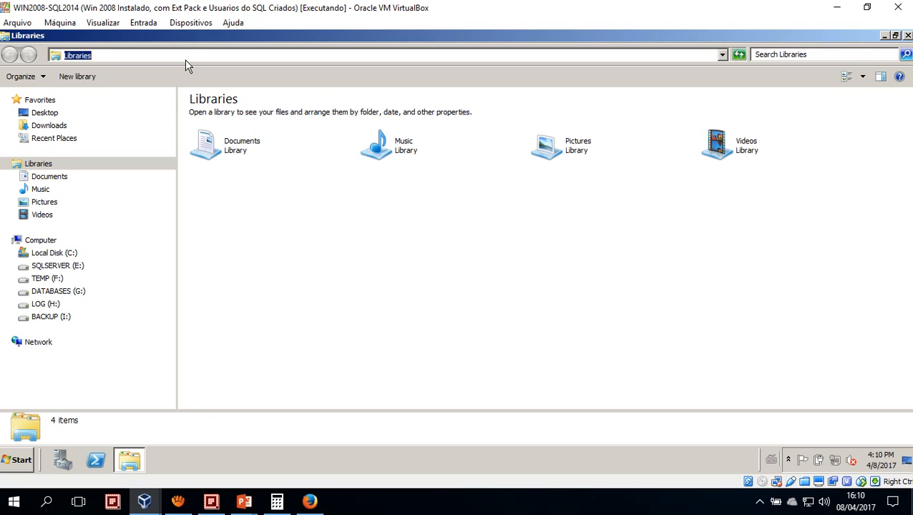
text(\\)
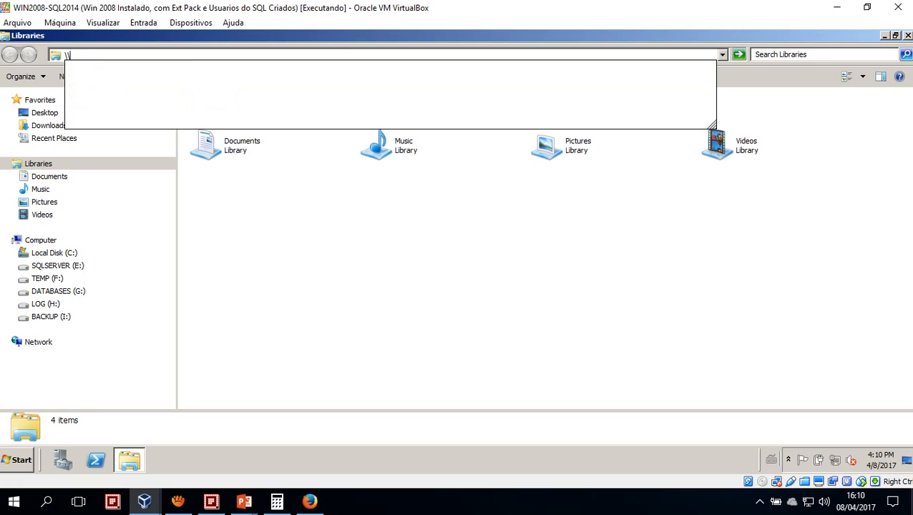
text(bfnote)
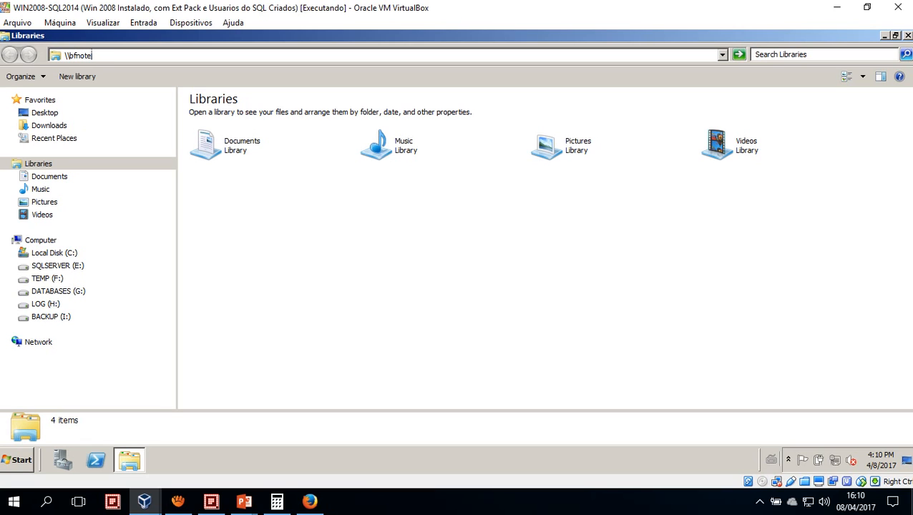
key(Return)
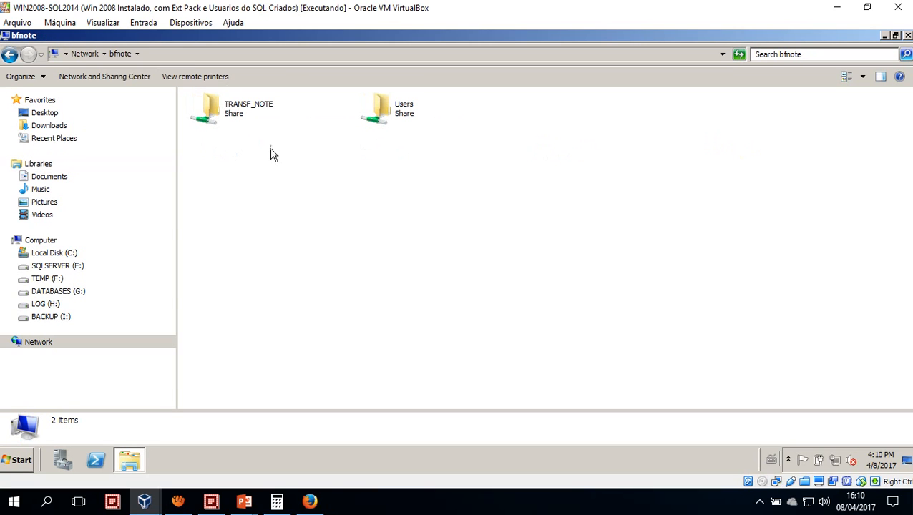
double_click(240, 122)
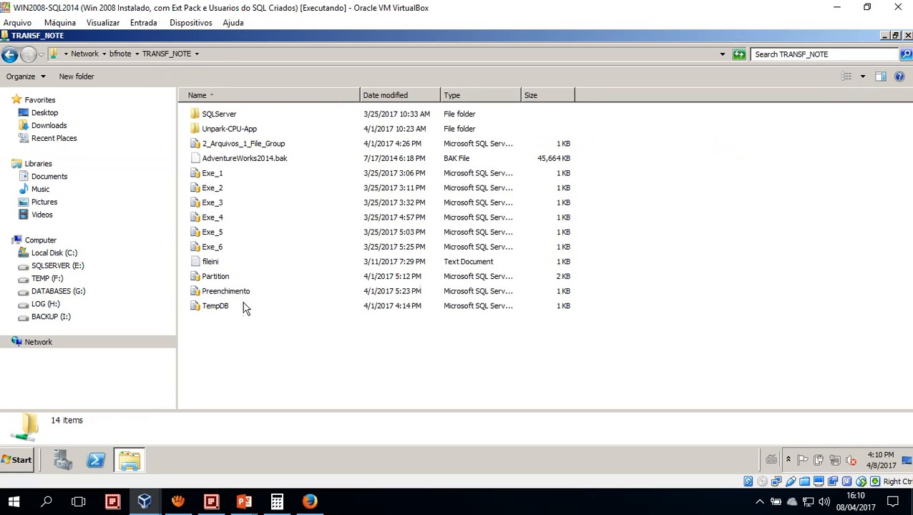
click(241, 160)
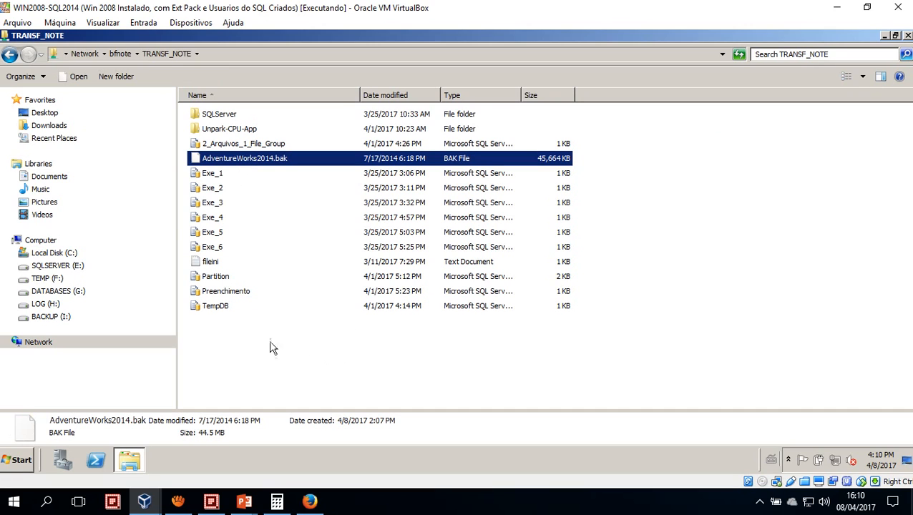
Create a folder named TEMP on the virtual machine's Local Disk (C:) and open it
click(57, 255)
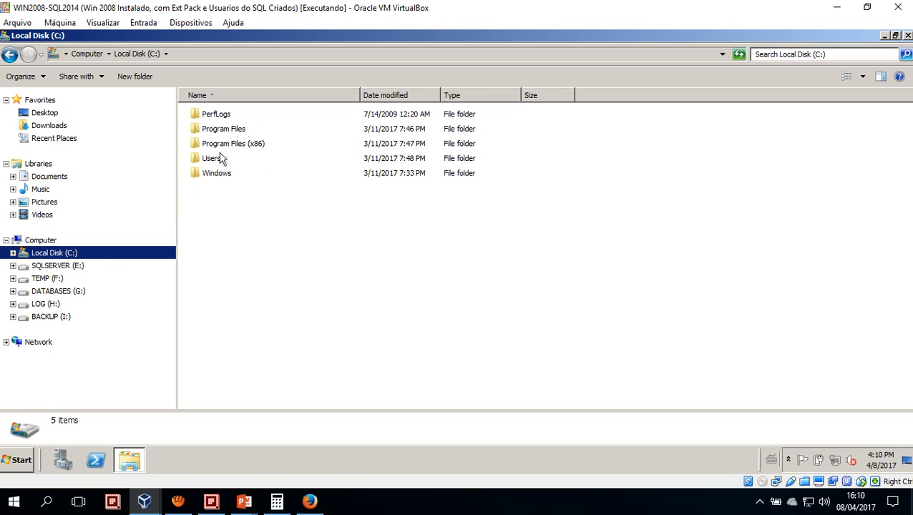
right_click(238, 209)
mouse_move(293, 312)
click(356, 312)
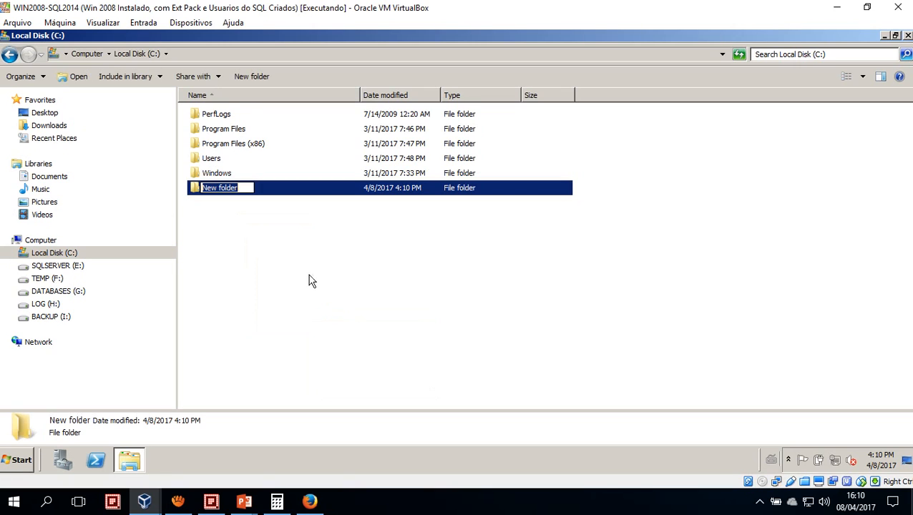
text(TEMP)
key(Return)
key(Return)
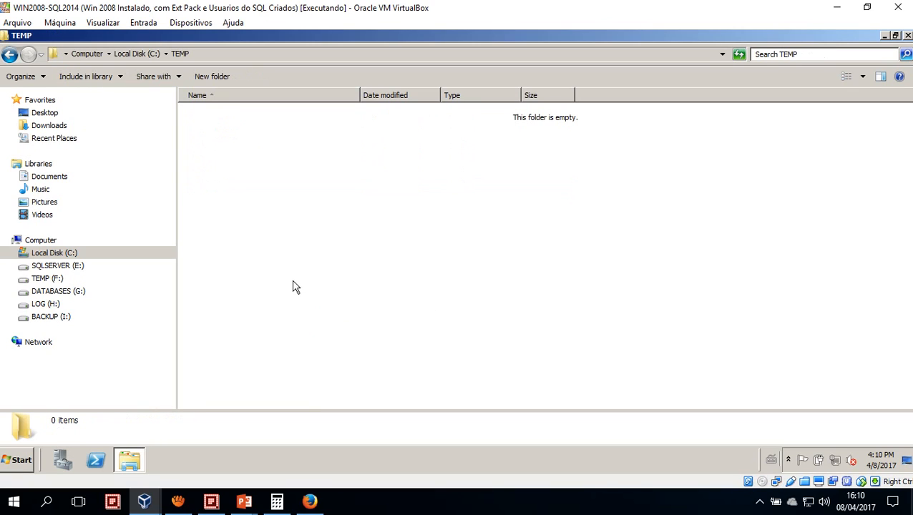
Paste AdventureWorks2014.bak into C:\TEMP and close the Explorer window
key(ctrl+v)
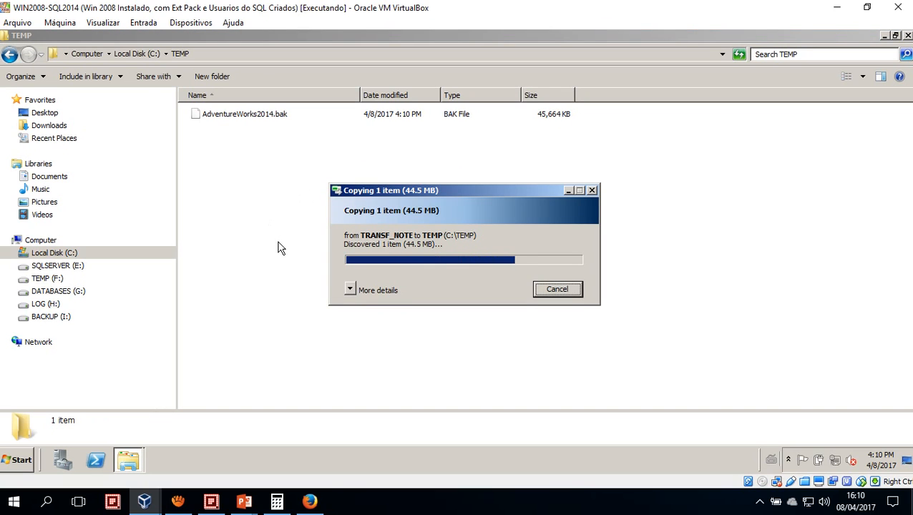
click(273, 190)
double_click(5, 38)
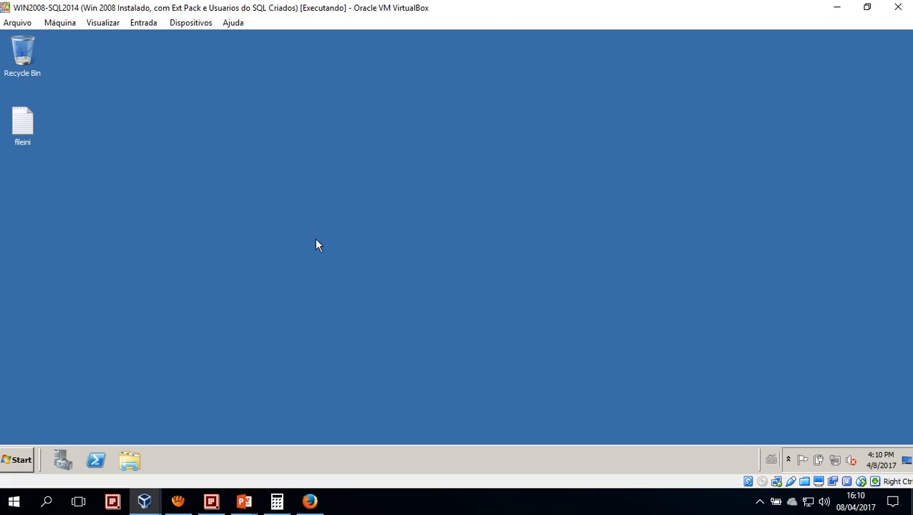
click(30, 458)
text(SSMS)
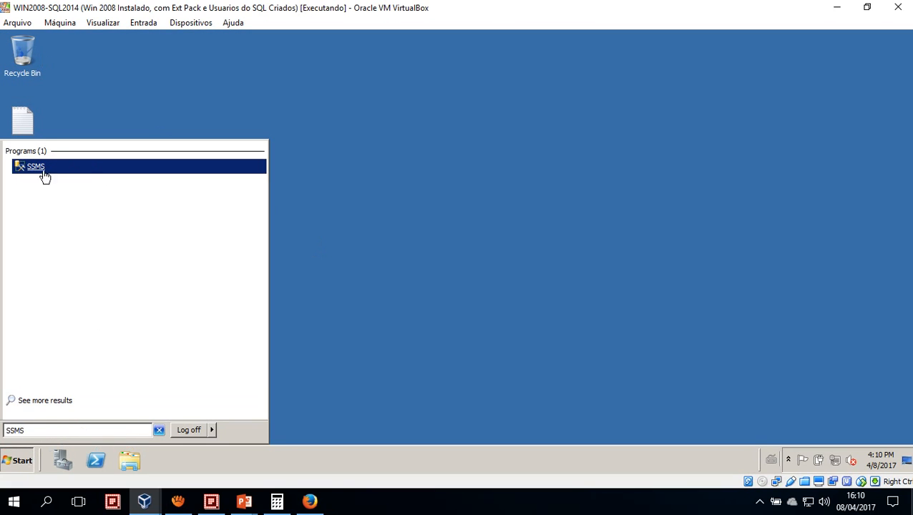
click(44, 176)
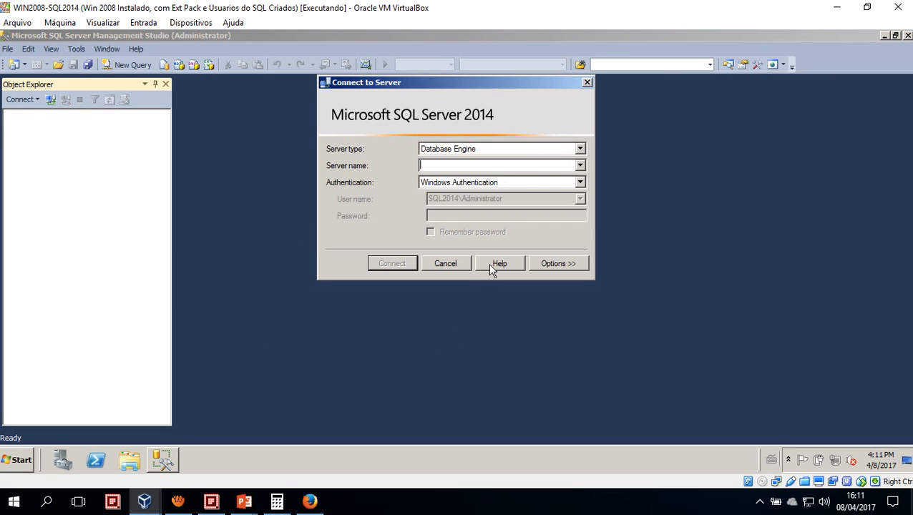
click(463, 268)
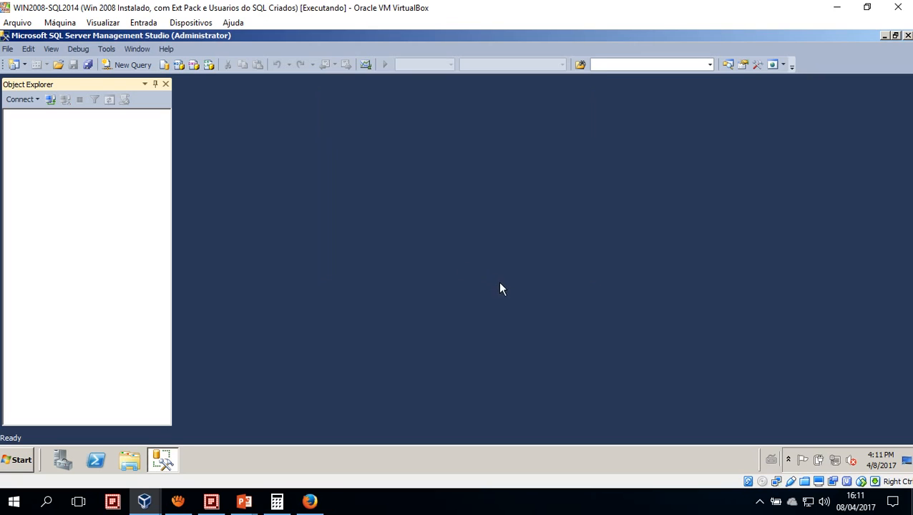
double_click(4, 36)
Launch SQL Server 2014 Management Studio on the host computer and bring its window to the front
click(13, 508)
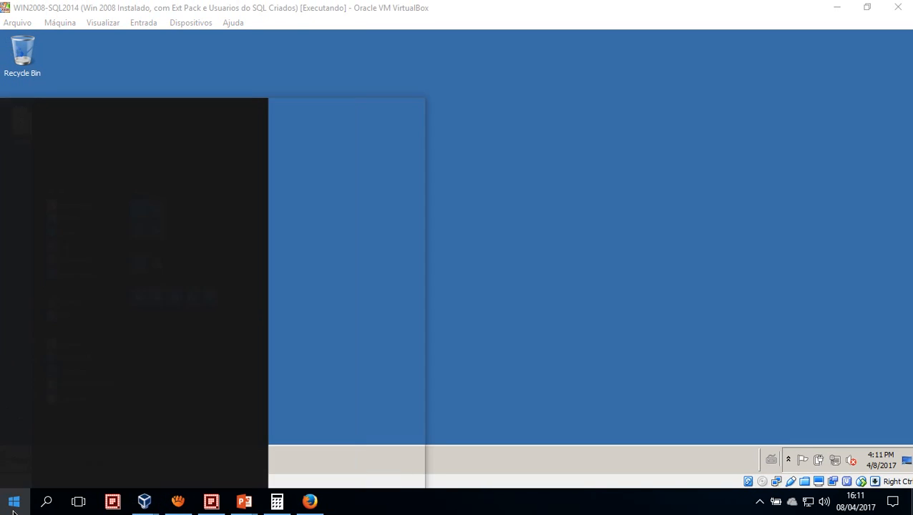
text(ssms)
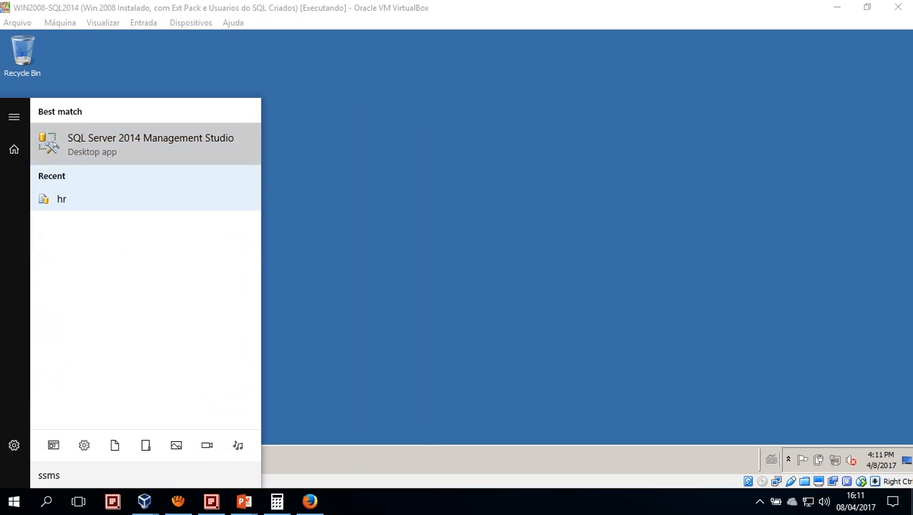
click(89, 136)
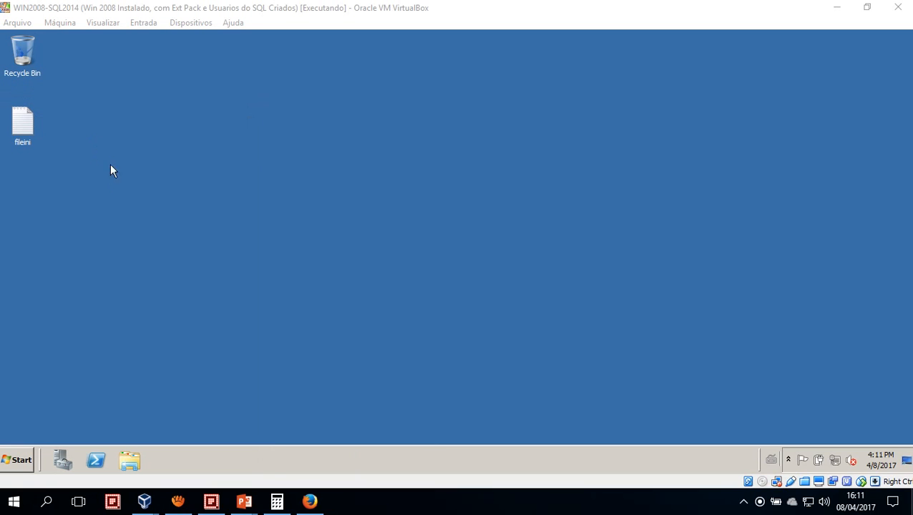
click(277, 501)
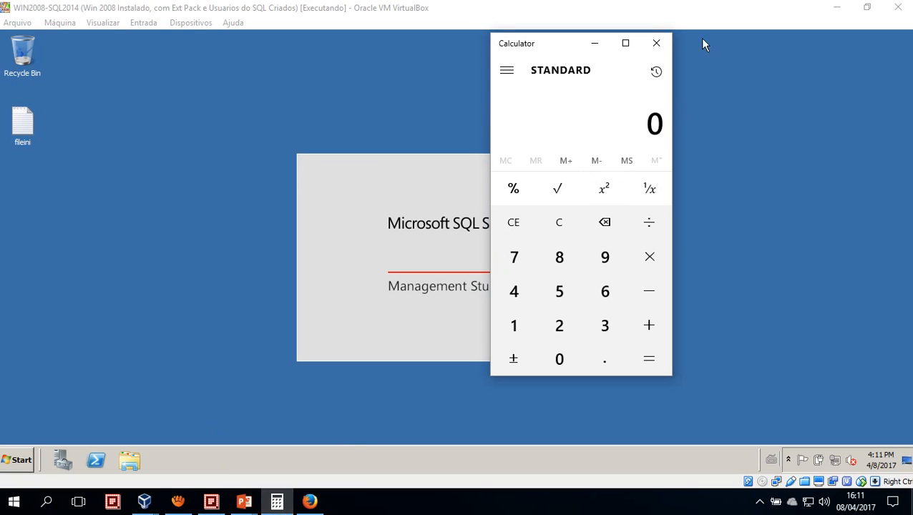
click(656, 43)
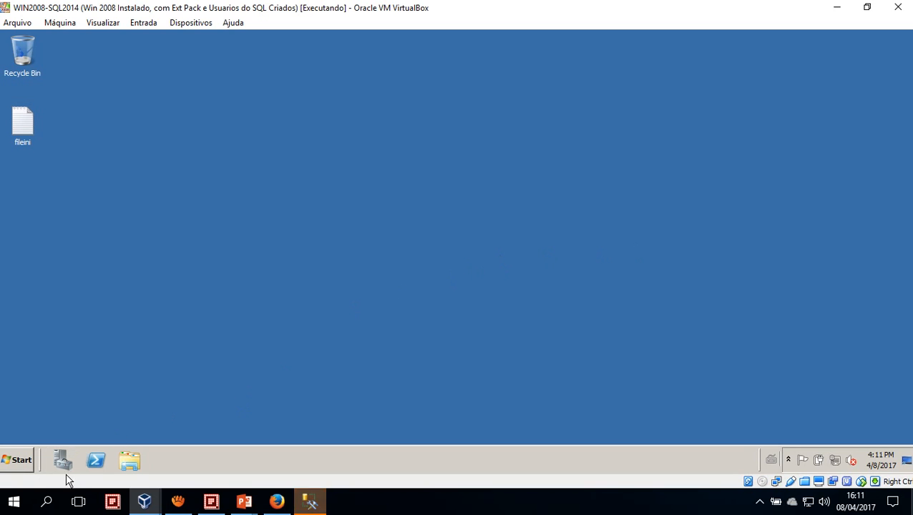
click(13, 501)
click(311, 502)
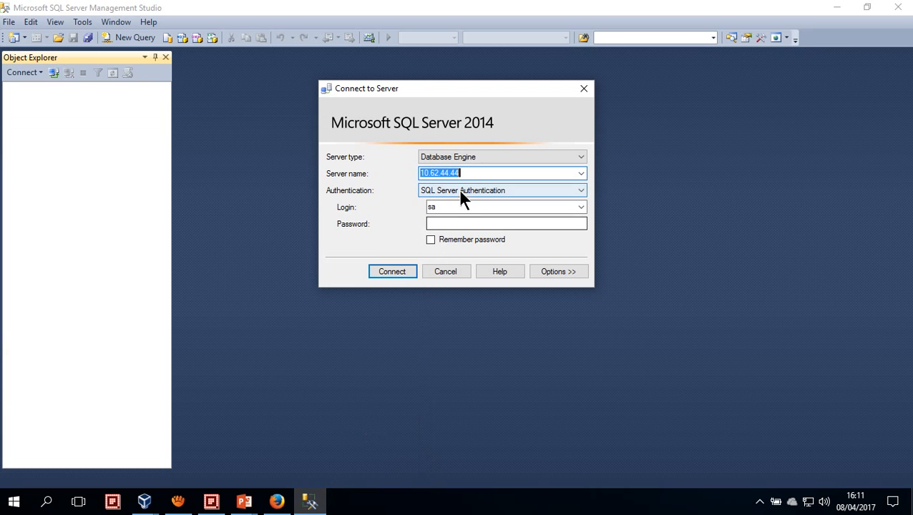
Enter the sa account password and connect to the database engine at 10.62.44.44 with SQL Server Authentication
click(472, 223)
text(password)
key(Return)
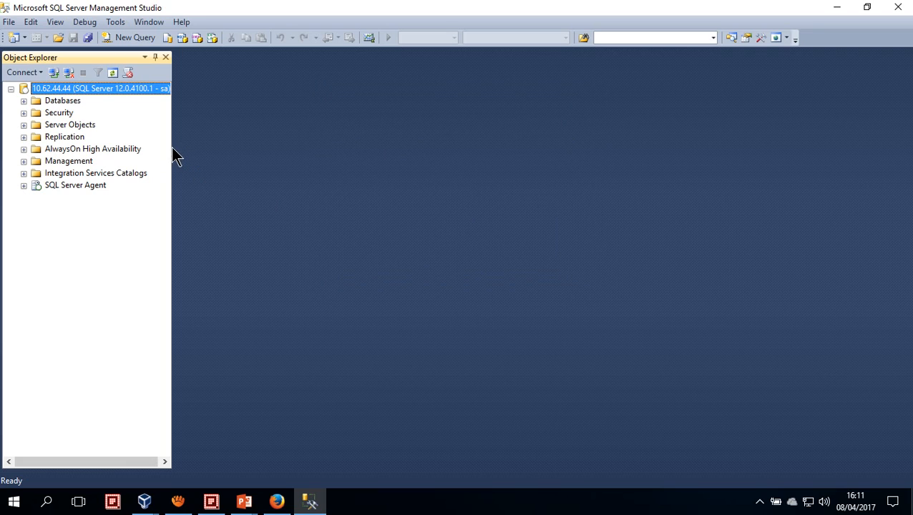
Widen Object Explorer, expand the server's Databases folder and show the commands available for it
drag(172, 153, 223, 152)
click(23, 101)
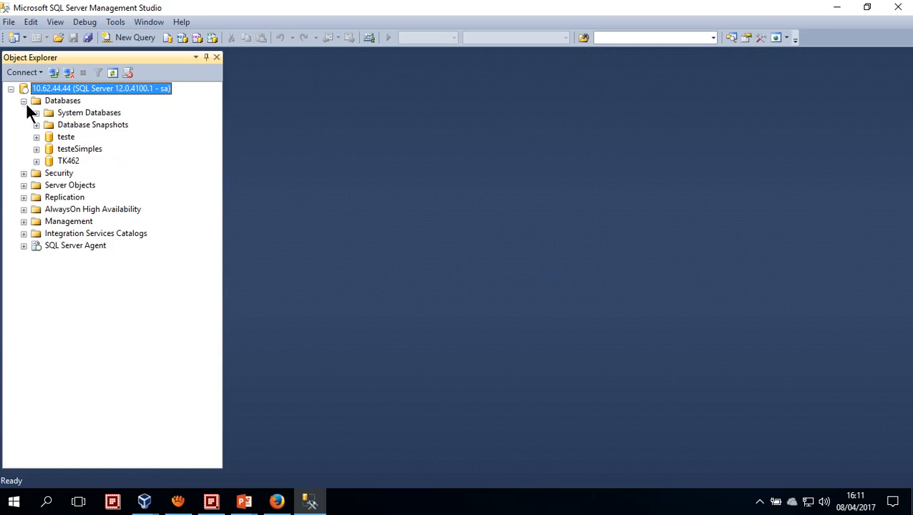
click(62, 102)
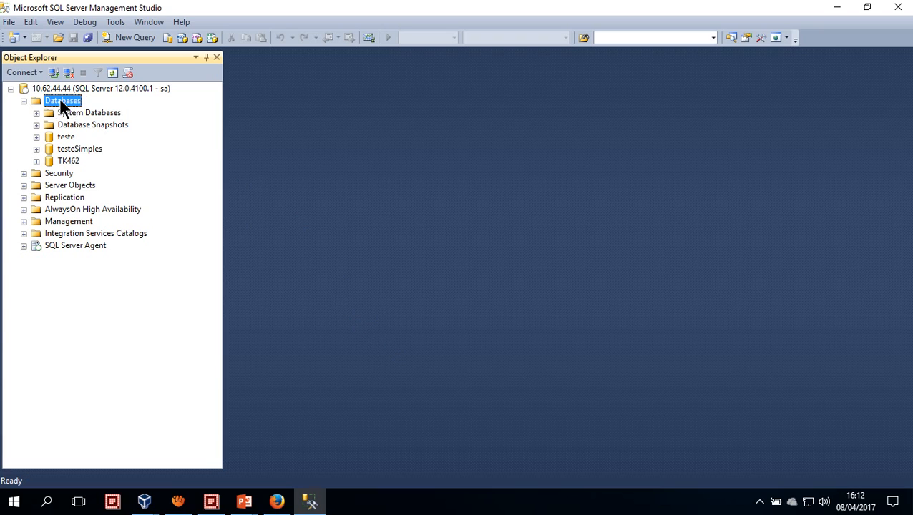
right_click(60, 101)
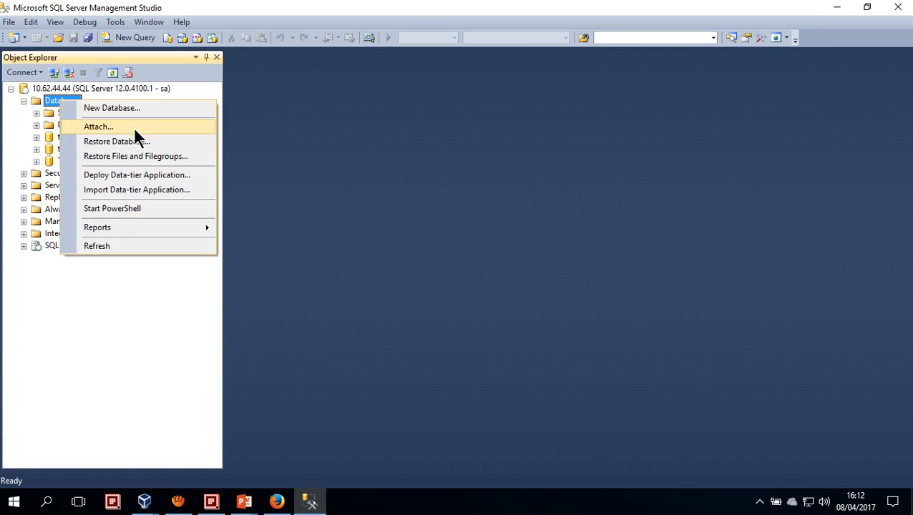